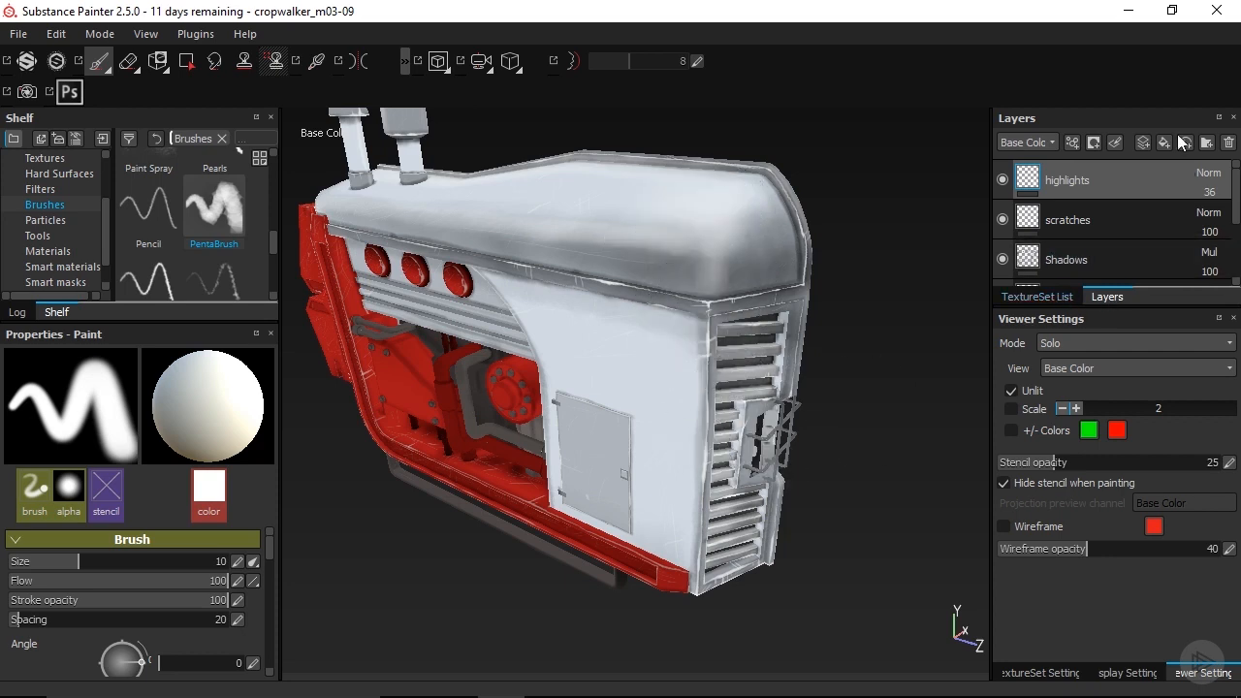
# - Add a new paint layer above the highlights layer and name it "grime"
pyautogui.click(1144, 142)
pyautogui.doubleClick(1066, 181)
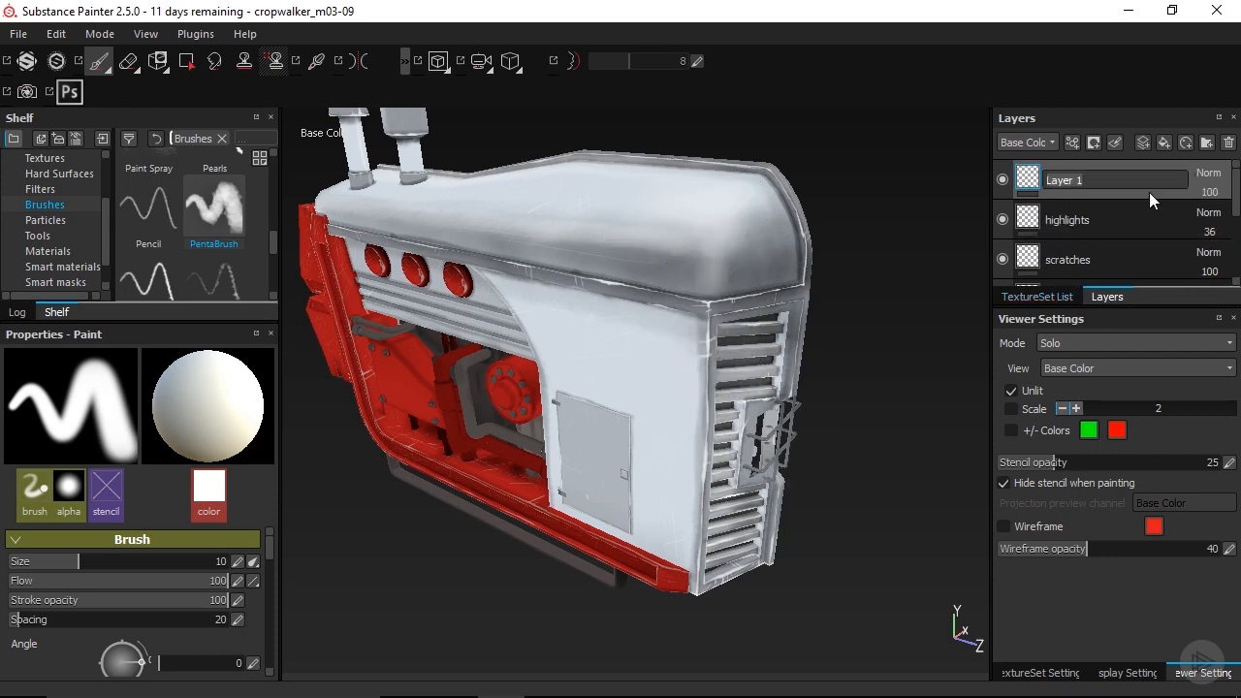
pyautogui.write('grime')
pyautogui.press('Return')
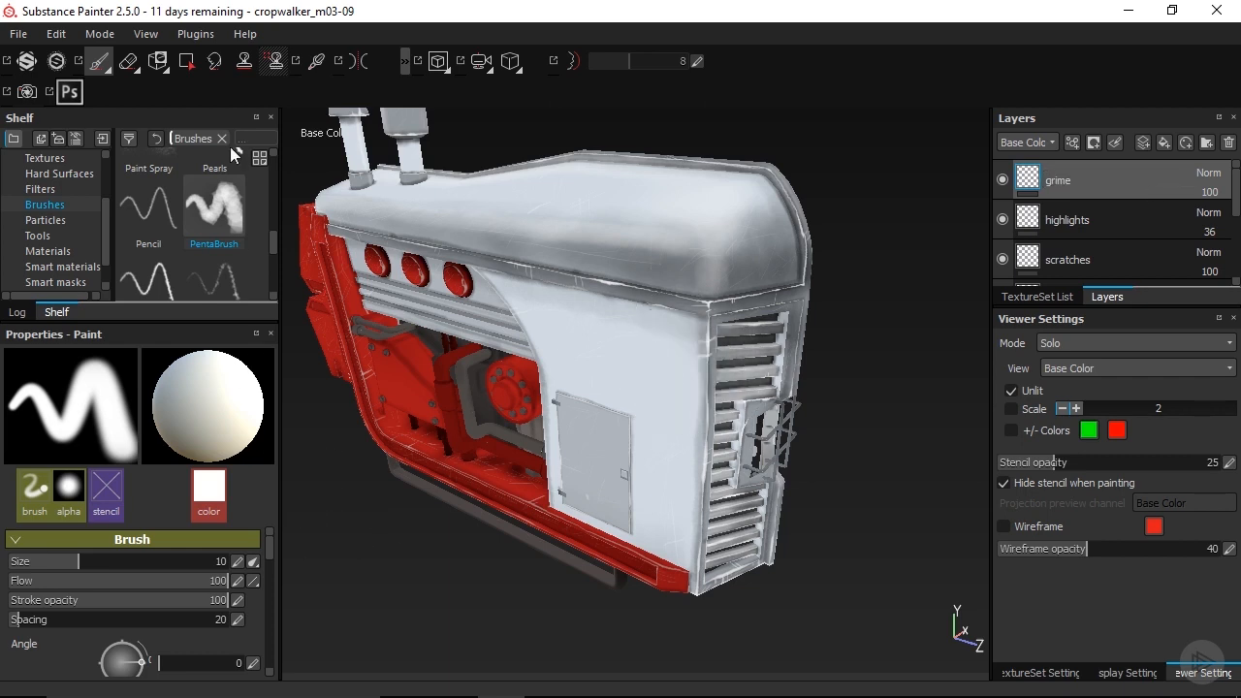
# - Choose the PentaBrush and set its spacing to 5, flow to 5 and size to 0.54
pyautogui.click(218, 212)
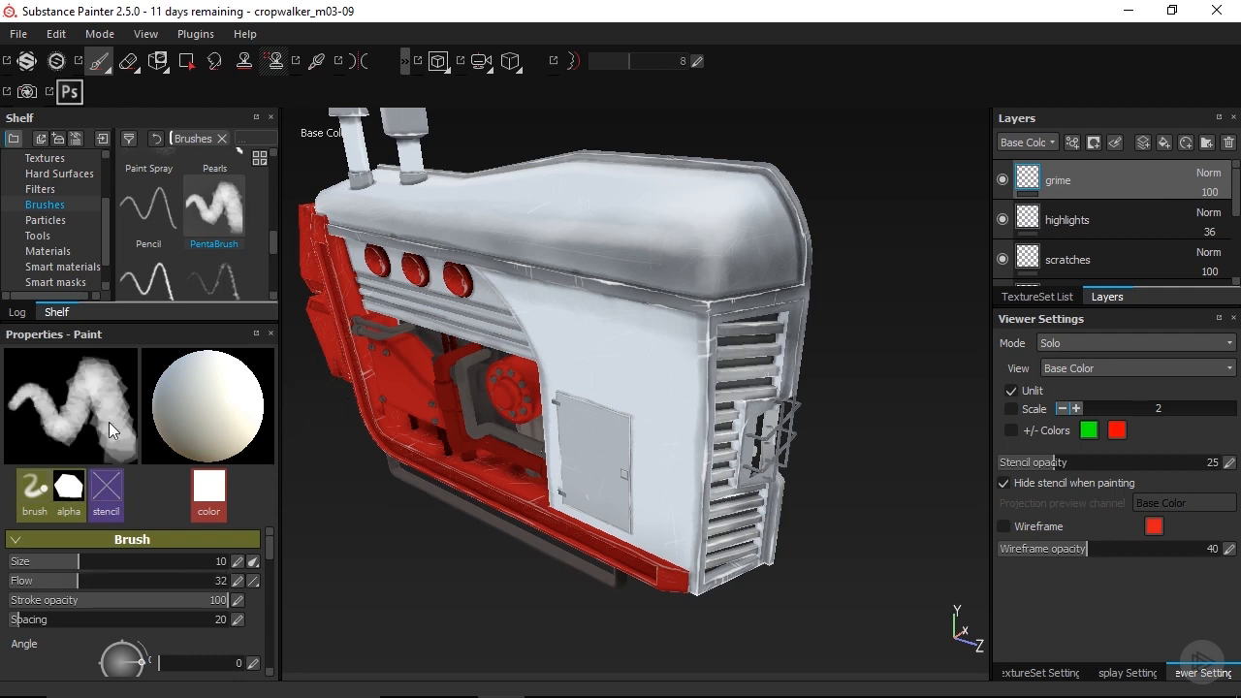
pyautogui.click(13, 620)
pyautogui.click(19, 582)
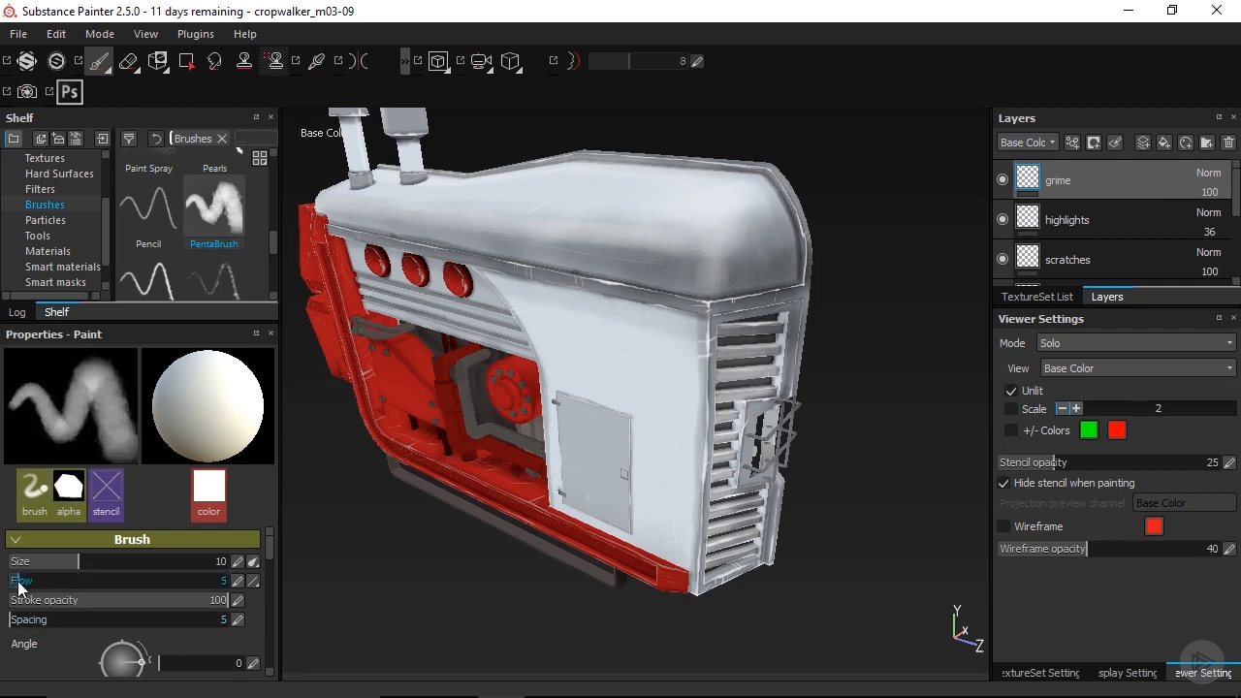
pyautogui.click(12, 561)
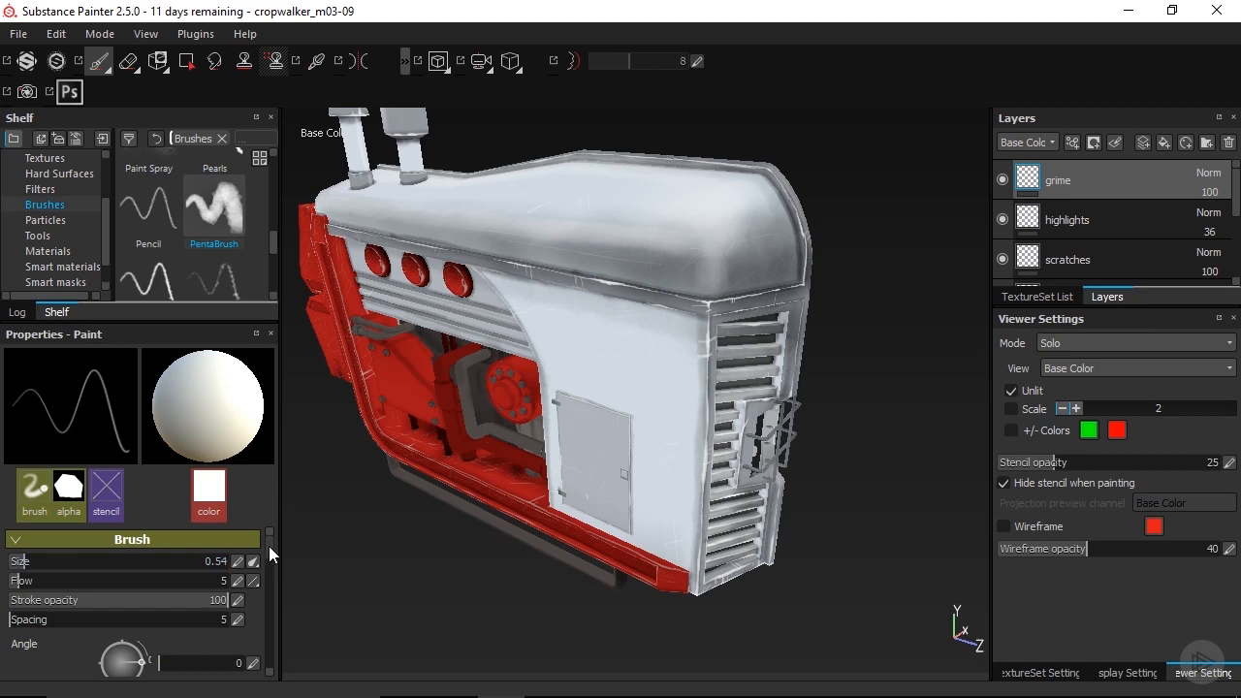
# - Set the brush's base color to a very dark, saturated brown
pyautogui.scroll(-5, 269, 549)
pyautogui.click(237, 551)
pyautogui.click(155, 608)
pyautogui.scroll(-5, 267, 567)
pyautogui.scroll(-2, 268, 572)
pyautogui.click(233, 617)
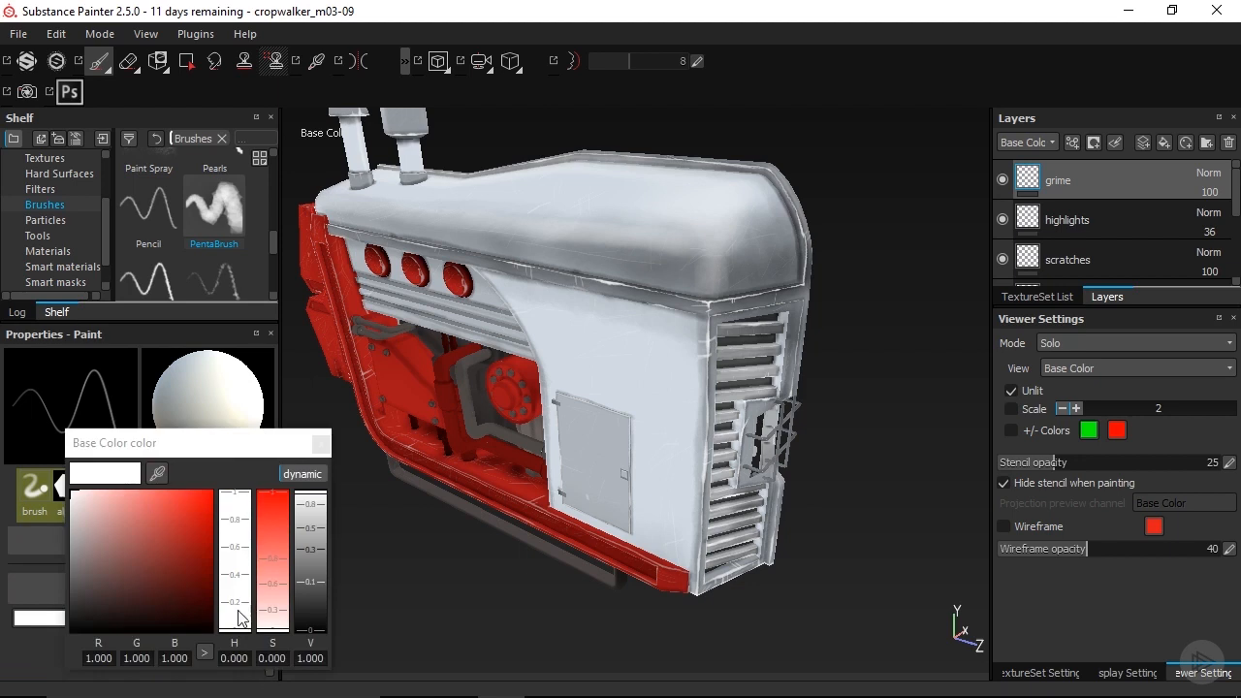
pyautogui.moveTo(286, 572); pyautogui.dragTo(273, 501)
pyautogui.click(313, 599)
pyautogui.moveTo(312, 591); pyautogui.dragTo(311, 609)
pyautogui.moveTo(233, 629); pyautogui.dragTo(234, 625)
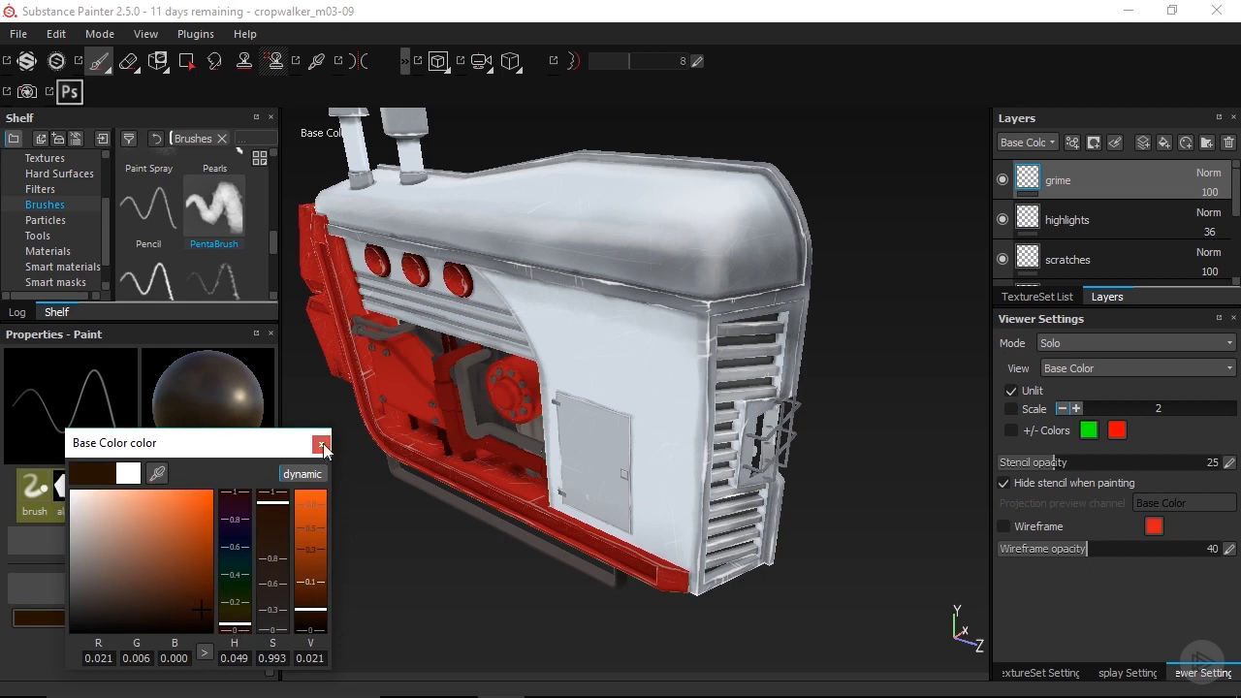
pyautogui.moveTo(276, 517); pyautogui.dragTo(283, 499)
pyautogui.click(319, 447)
# - Examine the grille end and the side of the engine housing for places that need grime
pyautogui.keyDown('alt'); pyautogui.moveTo(788, 419); pyautogui.dragTo(752, 400); pyautogui.keyUp('alt')
pyautogui.keyDown('alt'); pyautogui.moveTo(556, 429); pyautogui.dragTo(756, 443, button='middle'); pyautogui.keyUp('alt')
pyautogui.keyDown('alt'); pyautogui.moveTo(756, 443); pyautogui.dragTo(610, 325); pyautogui.keyUp('alt')
pyautogui.moveTo(781, 304)
pyautogui.keyDown('alt'); pyautogui.mouseDown(button='middle')
pyautogui.moveTo(765, 292)
pyautogui.moveTo(719, 327)
pyautogui.mouseUp(button='middle'); pyautogui.keyUp('alt')
pyautogui.moveTo(719, 328)
pyautogui.keyDown('alt'); pyautogui.mouseDown()
pyautogui.moveTo(640, 330)
pyautogui.moveTo(635, 315)
pyautogui.mouseUp(); pyautogui.keyUp('alt')
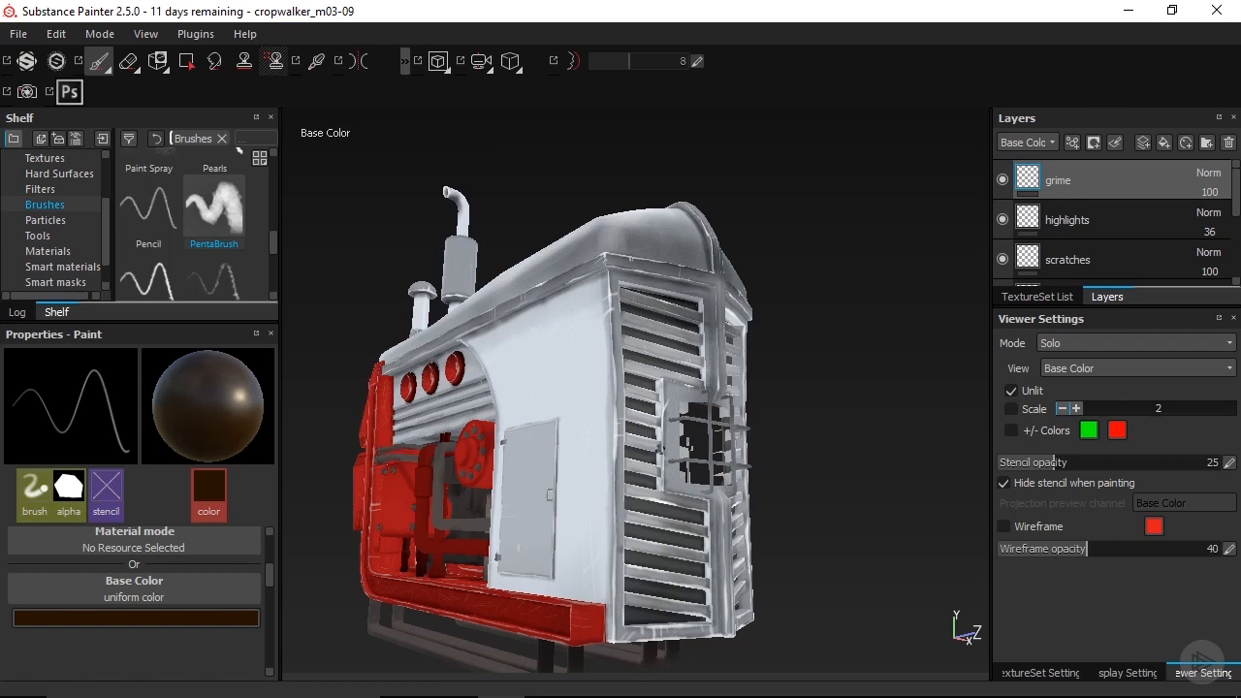
pyautogui.keyDown('alt'); pyautogui.moveTo(671, 500); pyautogui.dragTo(727, 511); pyautogui.keyUp('alt')
pyautogui.moveTo(727, 512)
pyautogui.keyDown('alt'); pyautogui.mouseDown(button='middle')
pyautogui.moveTo(729, 500)
pyautogui.moveTo(665, 459)
pyautogui.mouseUp(button='middle'); pyautogui.keyUp('alt')
pyautogui.moveTo(665, 459)
pyautogui.keyDown('alt'); pyautogui.mouseDown()
pyautogui.moveTo(583, 504)
pyautogui.moveTo(575, 494)
pyautogui.moveTo(765, 445)
pyautogui.mouseUp(); pyautogui.keyUp('alt')
pyautogui.keyDown('alt'); pyautogui.moveTo(610, 506); pyautogui.dragTo(644, 485); pyautogui.keyUp('alt')
pyautogui.keyDown('alt'); pyautogui.moveTo(488, 535); pyautogui.dragTo(514, 504); pyautogui.keyUp('alt')
pyautogui.keyDown('alt'); pyautogui.moveTo(514, 504); pyautogui.dragTo(830, 501, button='middle'); pyautogui.keyUp('alt')
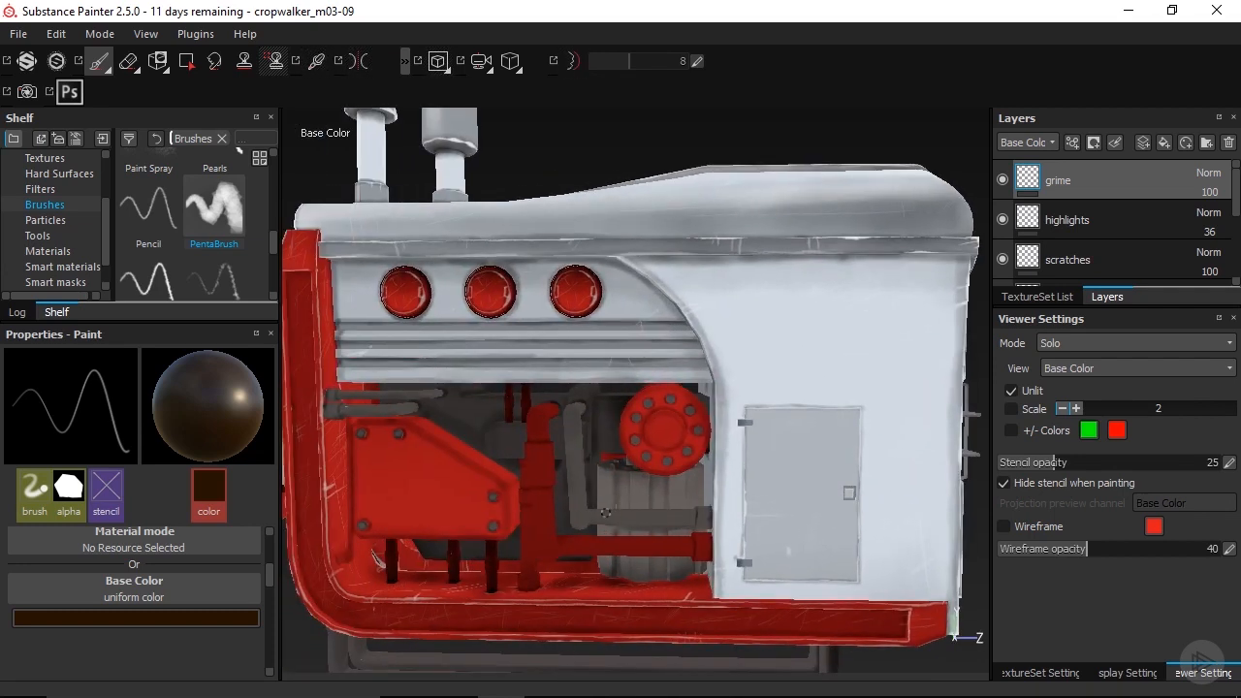
# - Paint grime around the lower edges of the round red lights nearest the grille, with a short drip beneath
pyautogui.keyDown('alt'); pyautogui.moveTo(564, 466); pyautogui.dragTo(748, 371, button='right'); pyautogui.keyUp('alt')
pyautogui.keyDown('alt'); pyautogui.moveTo(637, 243); pyautogui.dragTo(645, 414, button='middle'); pyautogui.keyUp('alt')
pyautogui.keyDown('alt'); pyautogui.moveTo(645, 421); pyautogui.dragTo(752, 377, button='right'); pyautogui.keyUp('alt')
pyautogui.keyDown('alt'); pyautogui.moveTo(752, 377); pyautogui.dragTo(748, 276); pyautogui.keyUp('alt')
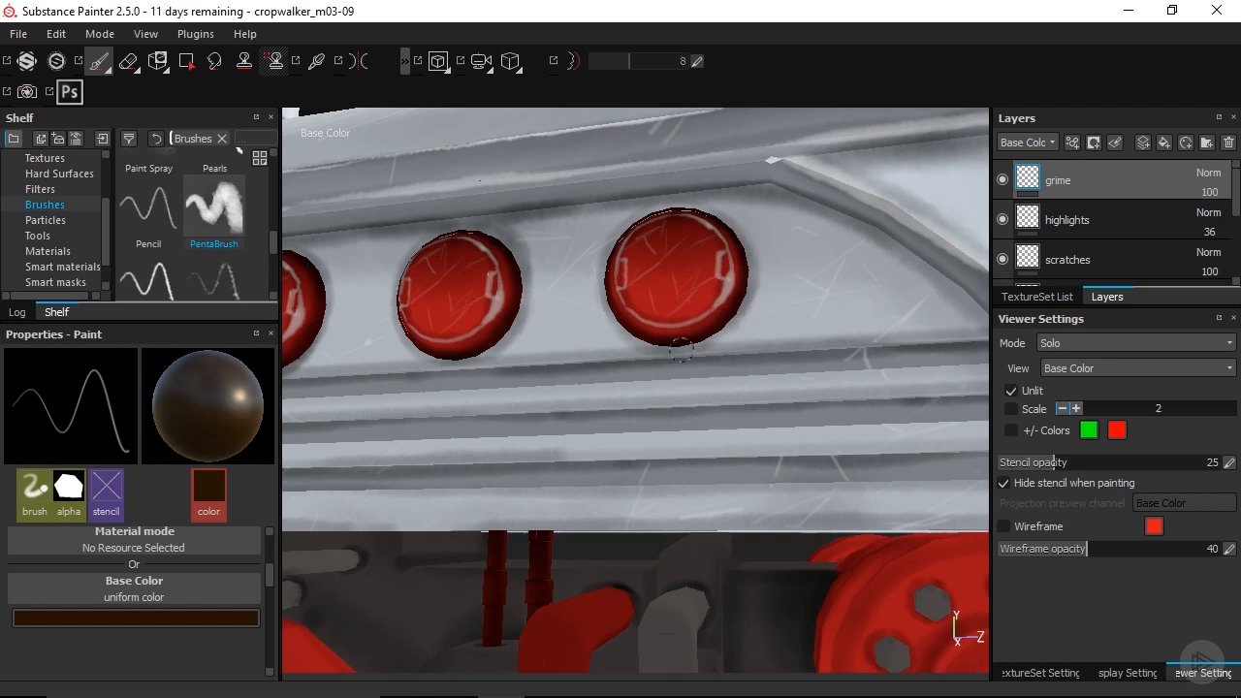
pyautogui.moveTo(740, 300)
pyautogui.mouseDown()
pyautogui.moveTo(722, 336)
pyautogui.moveTo(739, 305)
pyautogui.mouseUp()
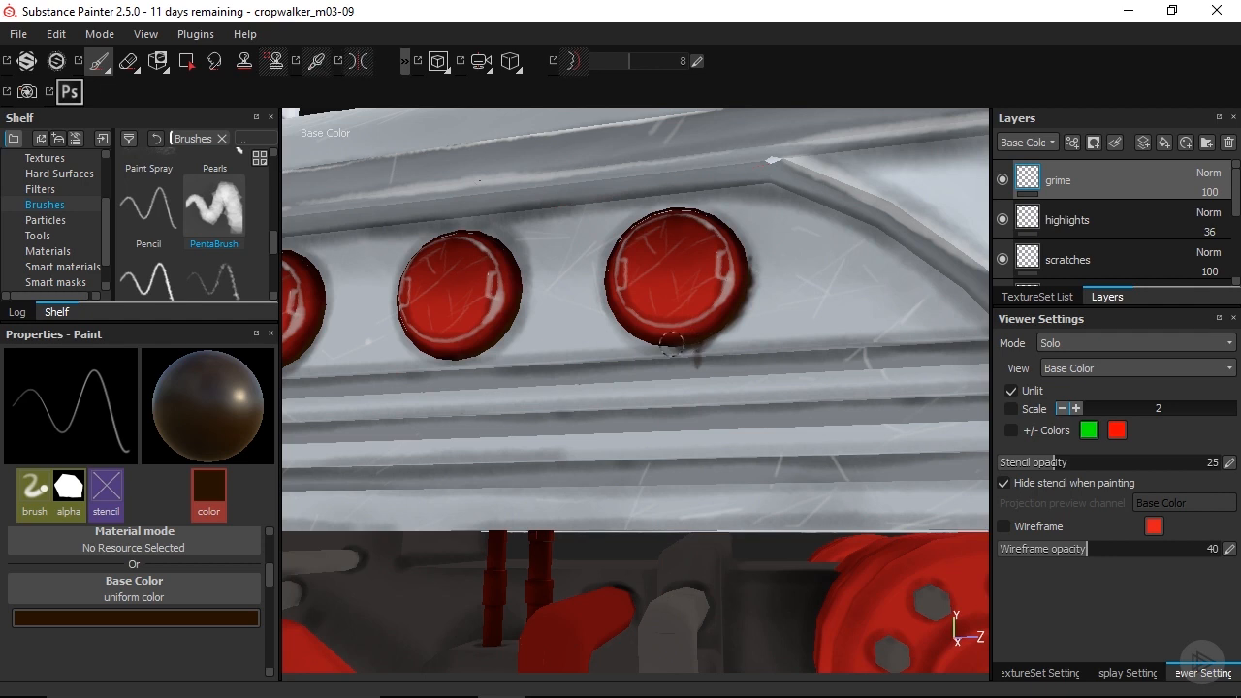
pyautogui.keyDown('alt'); pyautogui.moveTo(642, 341); pyautogui.dragTo(844, 339); pyautogui.keyUp('alt')
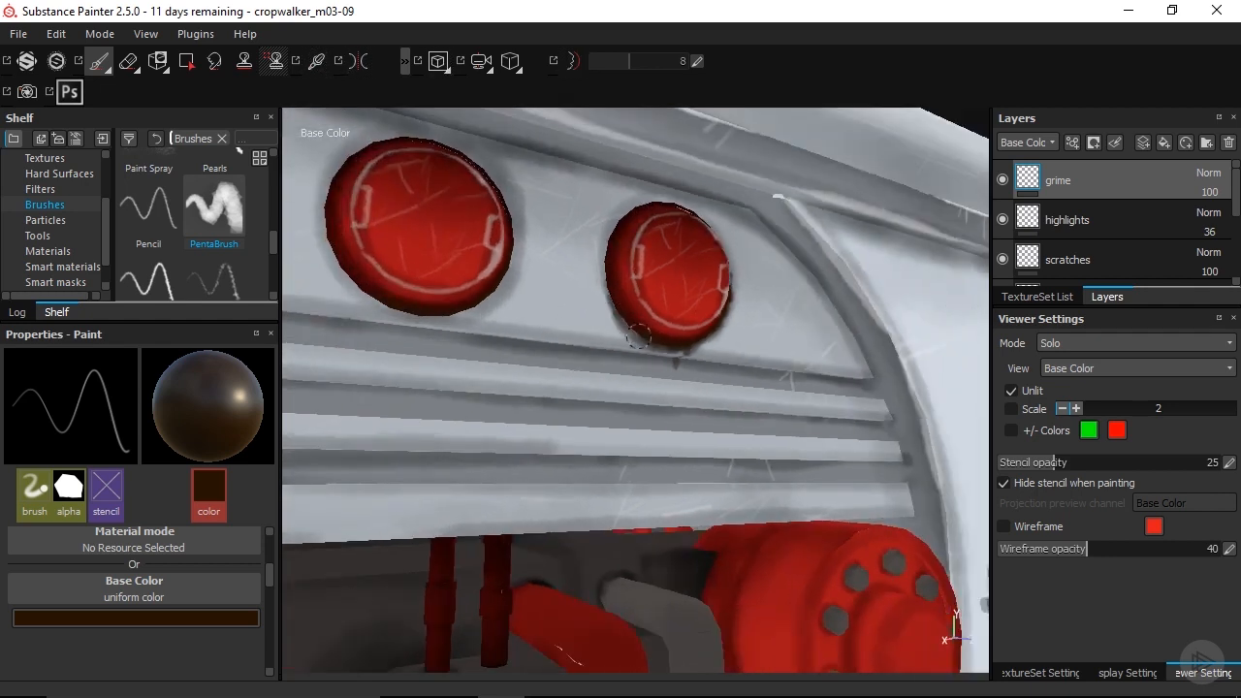
pyautogui.keyDown('alt'); pyautogui.moveTo(711, 372); pyautogui.dragTo(653, 310); pyautogui.keyUp('alt')
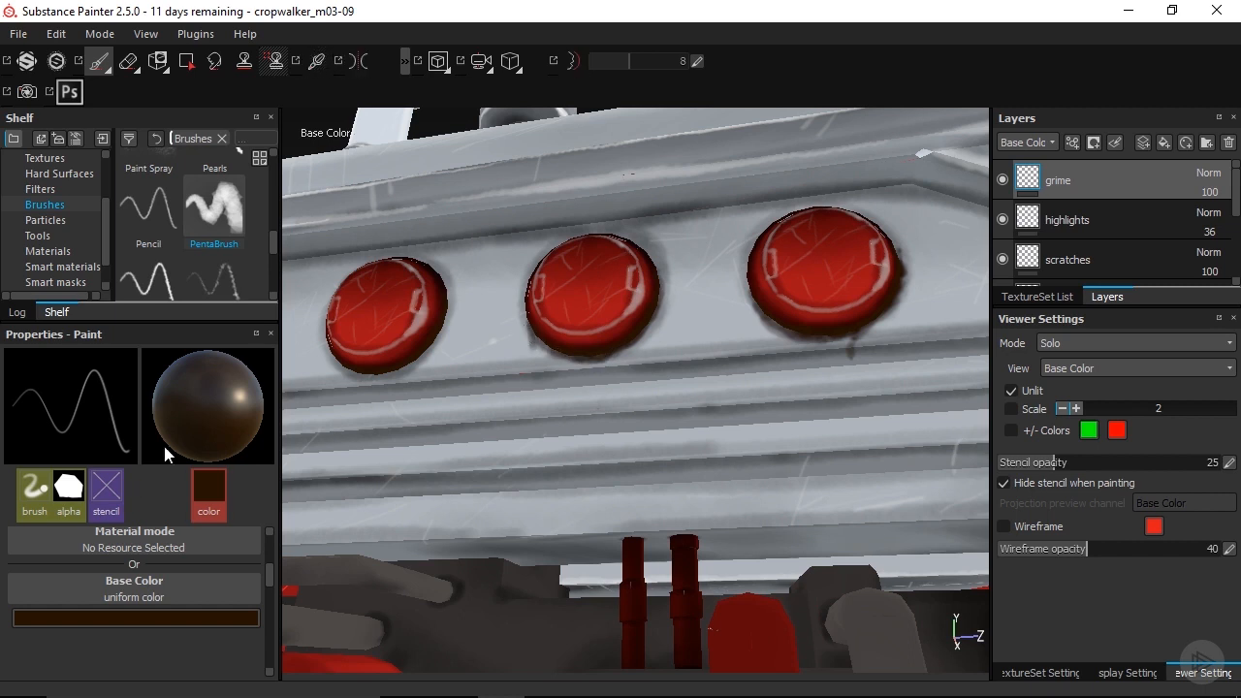
# - Reduce the brush size to 0.3 and make the flow respond to pen pressure
pyautogui.moveTo(270, 572); pyautogui.dragTo(272, 549)
pyautogui.moveTo(23, 560); pyautogui.dragTo(18, 560)
pyautogui.keyDown('alt'); pyautogui.moveTo(529, 328); pyautogui.dragTo(523, 318); pyautogui.keyUp('alt')
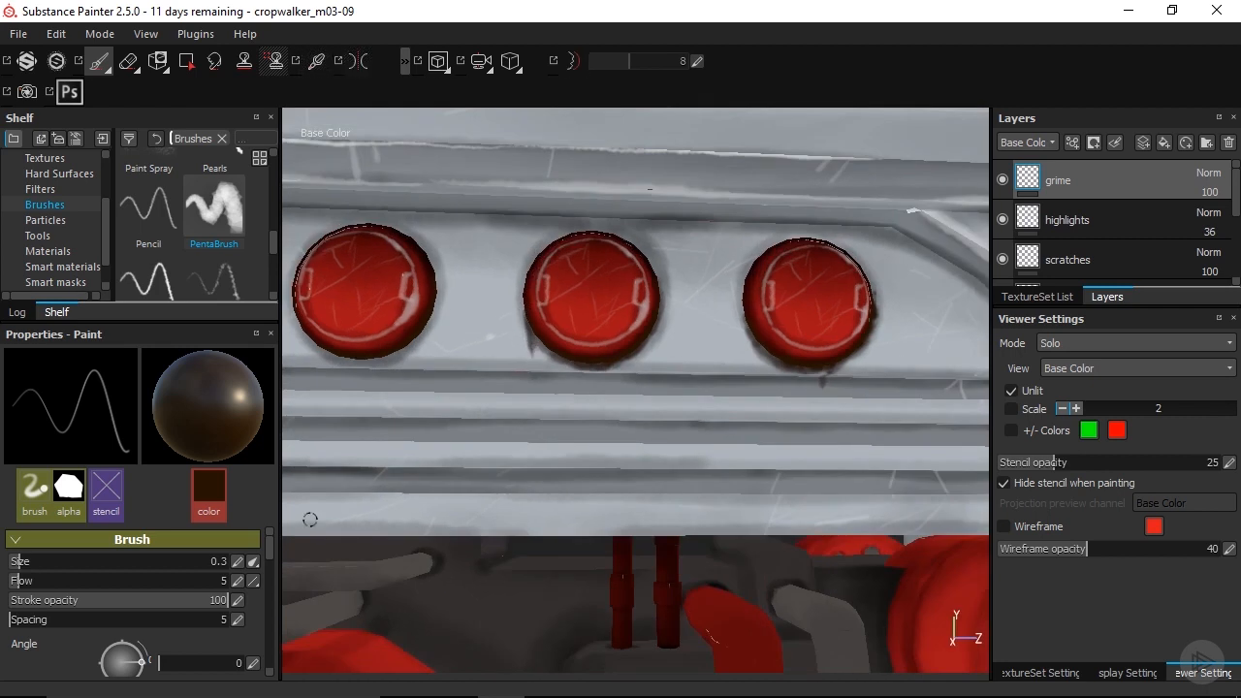
pyautogui.click(253, 581)
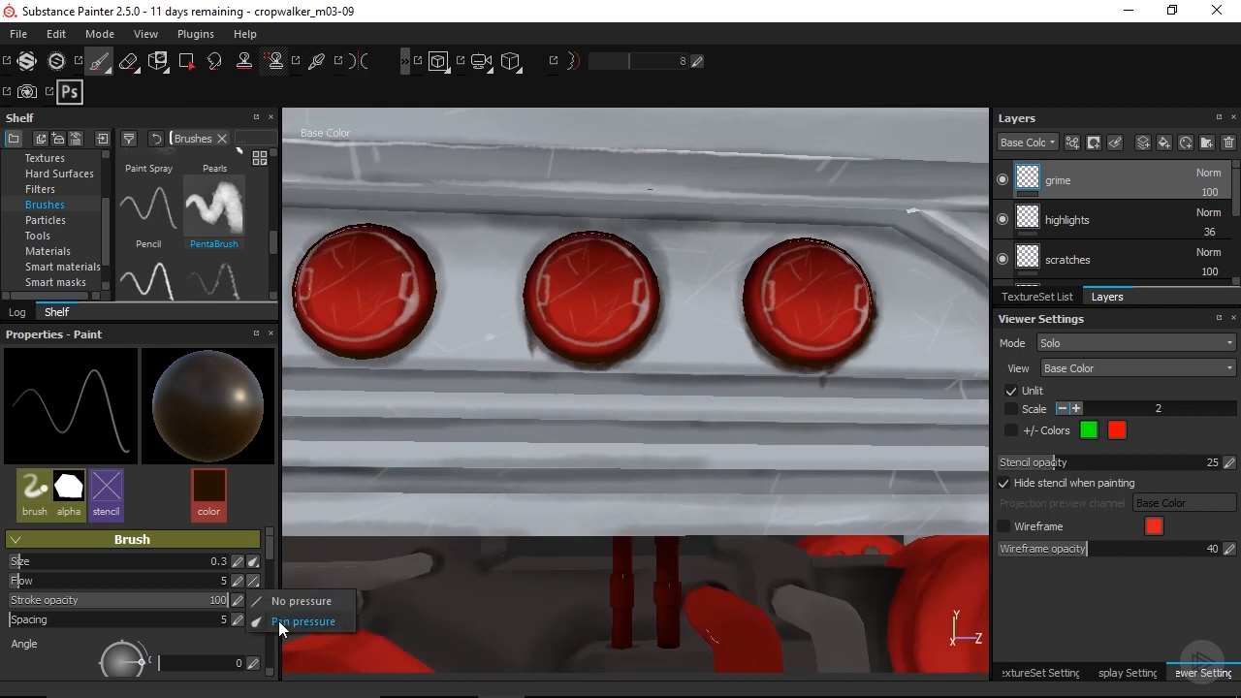
pyautogui.click(281, 623)
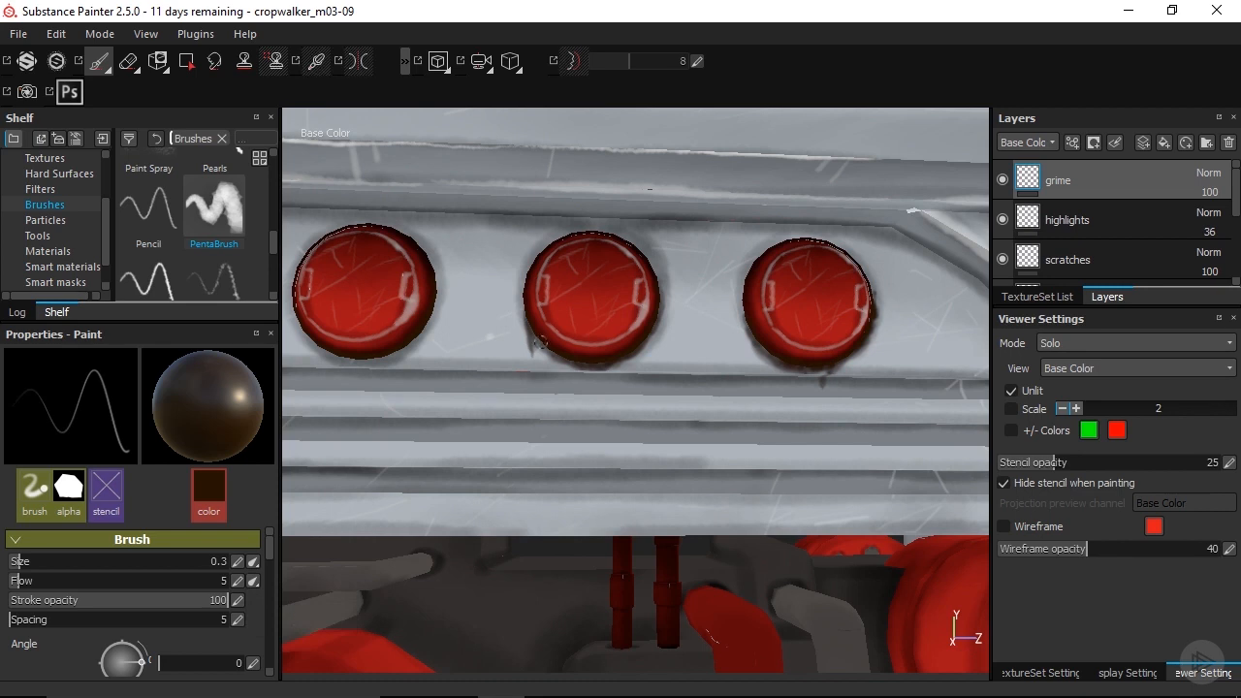
# - Paint fine grime edges and drips around the middle red light and the one nearest the red frame
pyautogui.keyDown('alt'); pyautogui.moveTo(574, 386); pyautogui.dragTo(720, 409, button='middle'); pyautogui.keyUp('alt')
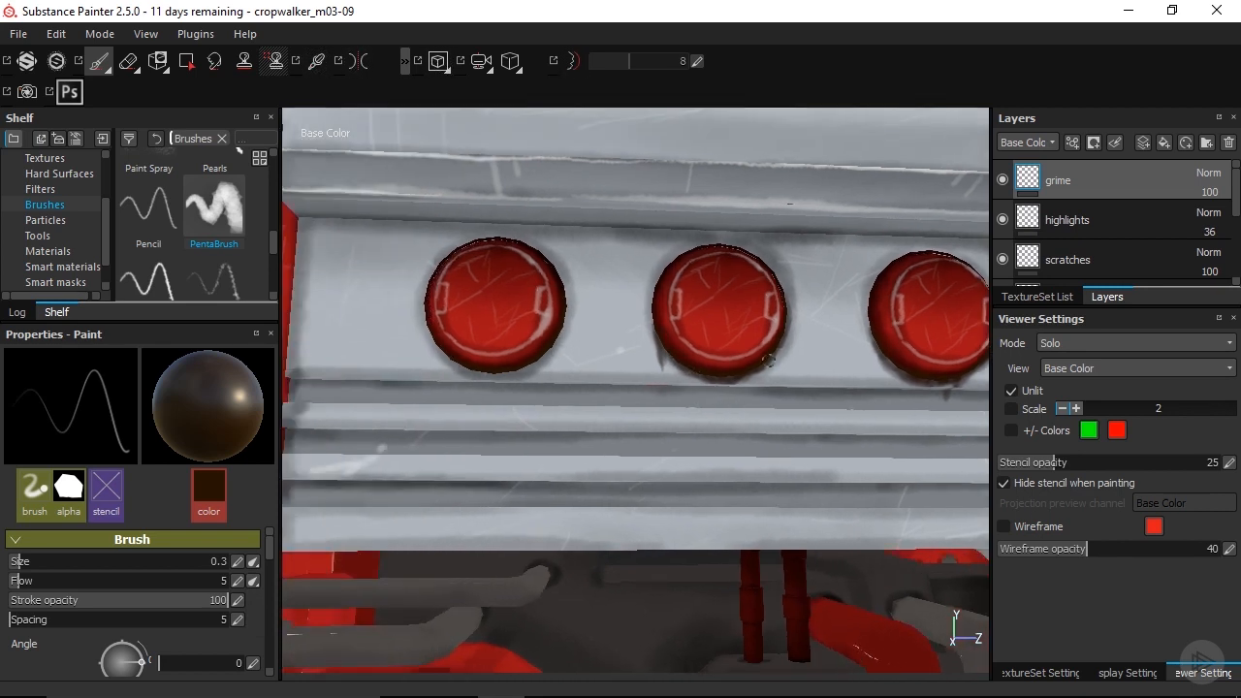
pyautogui.keyDown('alt'); pyautogui.moveTo(765, 378); pyautogui.dragTo(781, 340); pyautogui.keyUp('alt')
pyautogui.keyDown('alt'); pyautogui.moveTo(762, 402); pyautogui.dragTo(739, 349); pyautogui.keyUp('alt')
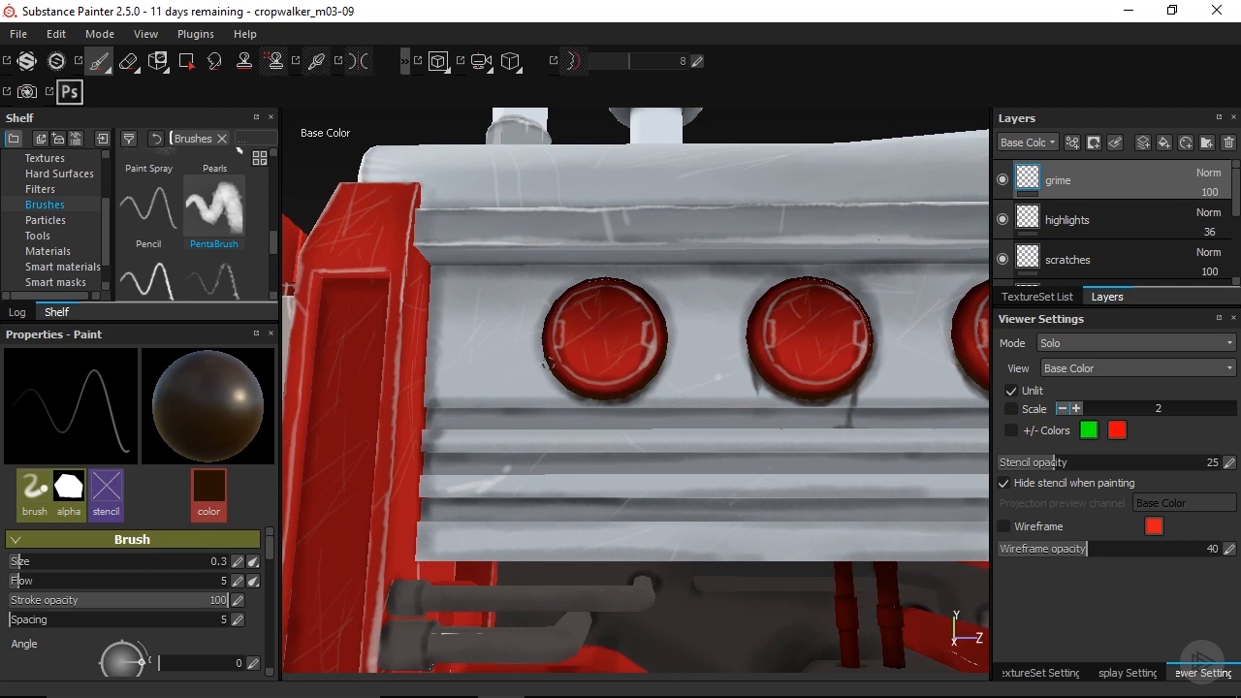
pyautogui.moveTo(588, 388)
pyautogui.mouseDown()
pyautogui.moveTo(614, 401)
pyautogui.moveTo(639, 391)
pyautogui.mouseUp()
# - Examine the ribbed side panel below the red lights and the engine parts from several angles
pyautogui.moveTo(776, 450)
pyautogui.keyDown('alt'); pyautogui.mouseDown()
pyautogui.moveTo(989, 475)
pyautogui.moveTo(804, 451)
pyautogui.moveTo(848, 405)
pyautogui.moveTo(805, 394)
pyautogui.moveTo(543, 386)
pyautogui.mouseUp(); pyautogui.keyUp('alt')
pyautogui.scroll(-3, 848, 405)
pyautogui.scroll(3, 543, 386)
pyautogui.keyDown('alt'); pyautogui.moveTo(738, 384); pyautogui.dragTo(593, 401, button='right'); pyautogui.keyUp('alt')
pyautogui.keyDown('alt'); pyautogui.moveTo(847, 384); pyautogui.dragTo(767, 568); pyautogui.keyUp('alt')
pyautogui.keyDown('alt'); pyautogui.moveTo(767, 568); pyautogui.dragTo(675, 365, button='middle'); pyautogui.keyUp('alt')
pyautogui.keyDown('alt'); pyautogui.moveTo(675, 365); pyautogui.dragTo(767, 455); pyautogui.keyUp('alt')
pyautogui.keyDown('alt'); pyautogui.moveTo(766, 455); pyautogui.dragTo(727, 315, button='middle'); pyautogui.keyUp('alt')
pyautogui.moveTo(727, 315)
pyautogui.keyDown('alt'); pyautogui.mouseDown()
pyautogui.moveTo(809, 355)
pyautogui.moveTo(804, 372)
pyautogui.moveTo(814, 263)
pyautogui.moveTo(739, 296)
pyautogui.mouseUp(); pyautogui.keyUp('alt')
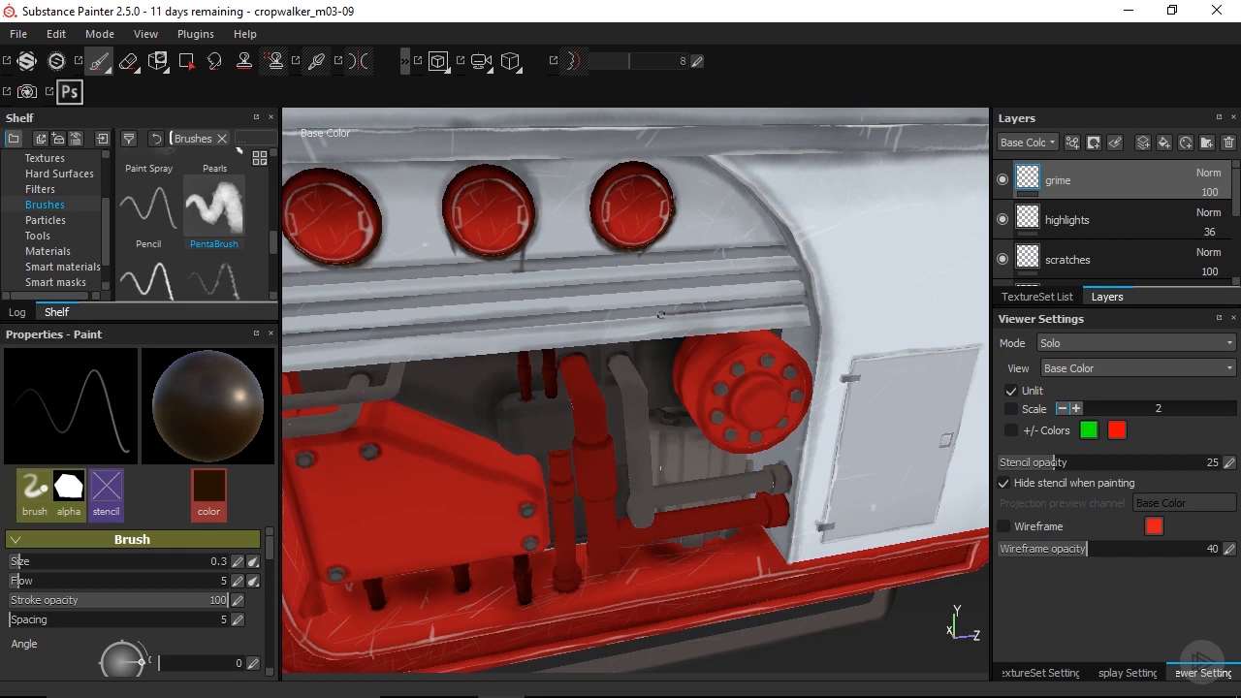
pyautogui.keyDown('alt'); pyautogui.moveTo(634, 313); pyautogui.dragTo(684, 293); pyautogui.keyUp('alt')
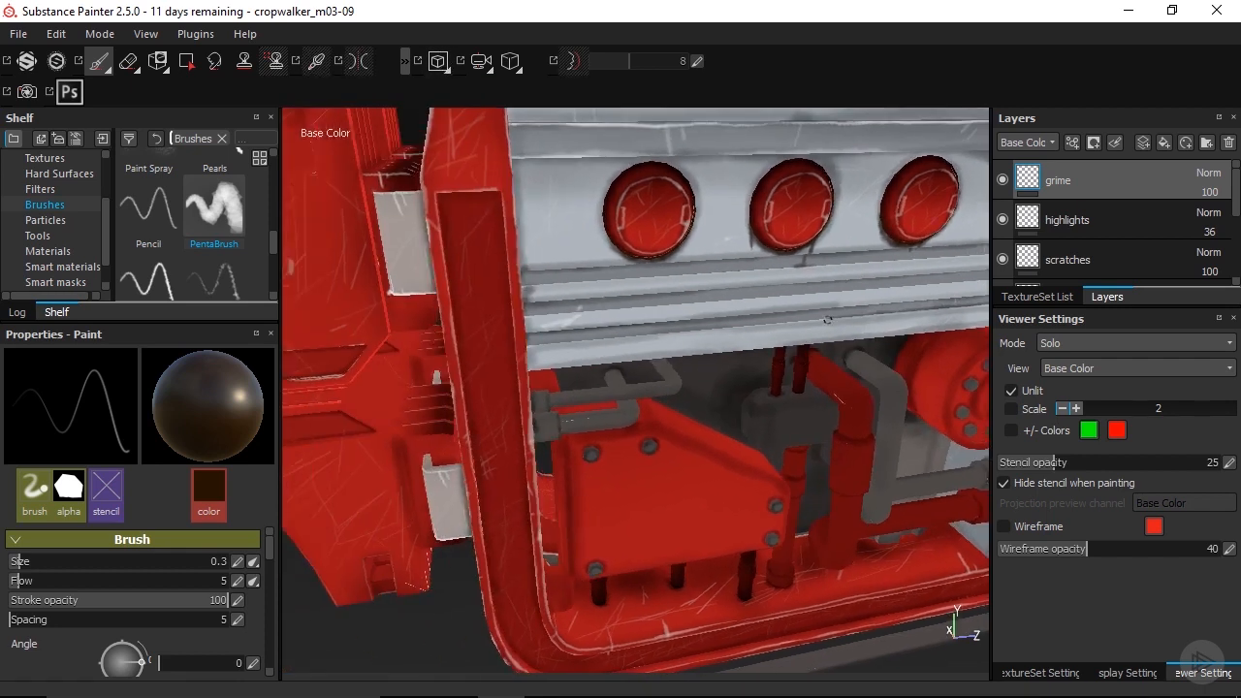
# - Set the brush size to 0.54 and flow to 6, and paint grime along the lowest ribs of the side panel
pyautogui.click(20, 563)
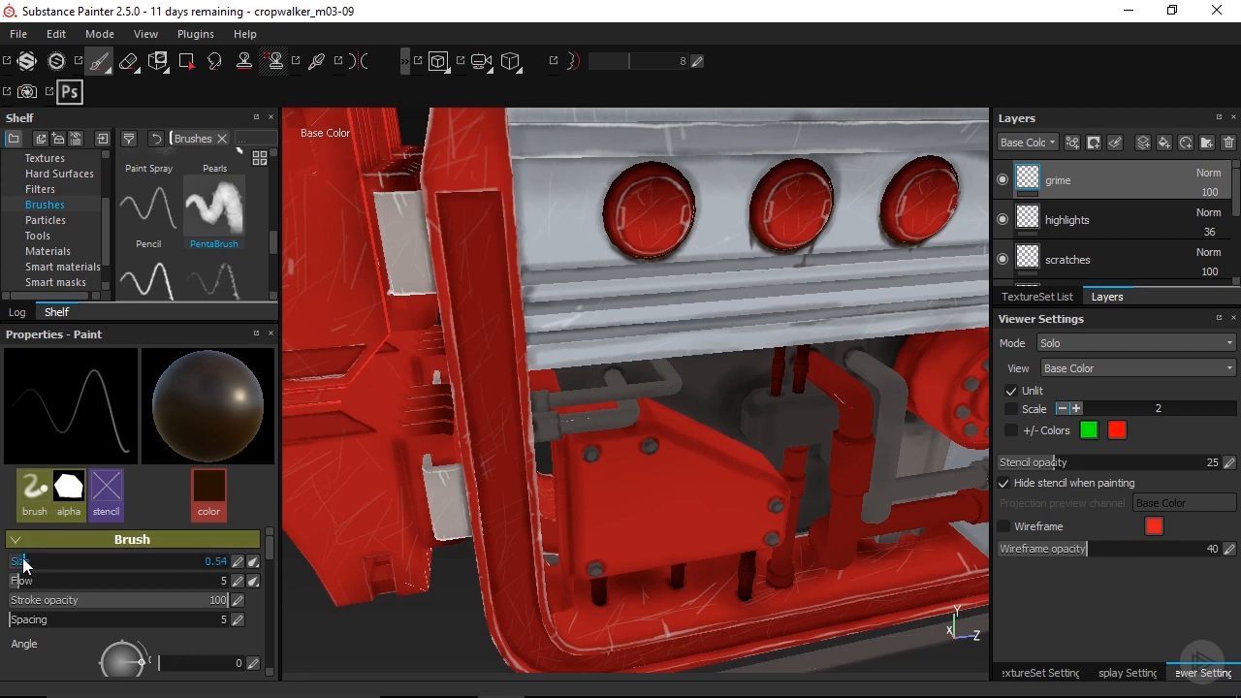
pyautogui.click(26, 580)
pyautogui.moveTo(28, 582); pyautogui.dragTo(22, 586)
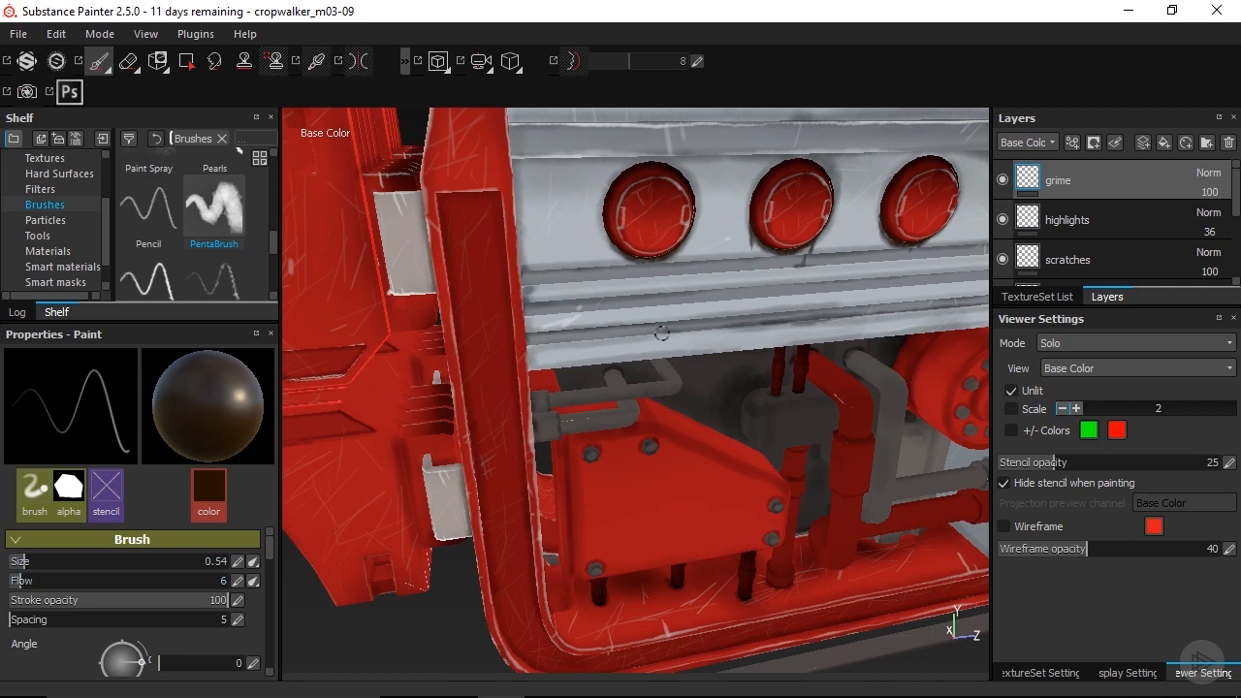
pyautogui.keyDown('alt'); pyautogui.moveTo(610, 337); pyautogui.dragTo(601, 337); pyautogui.keyUp('alt')
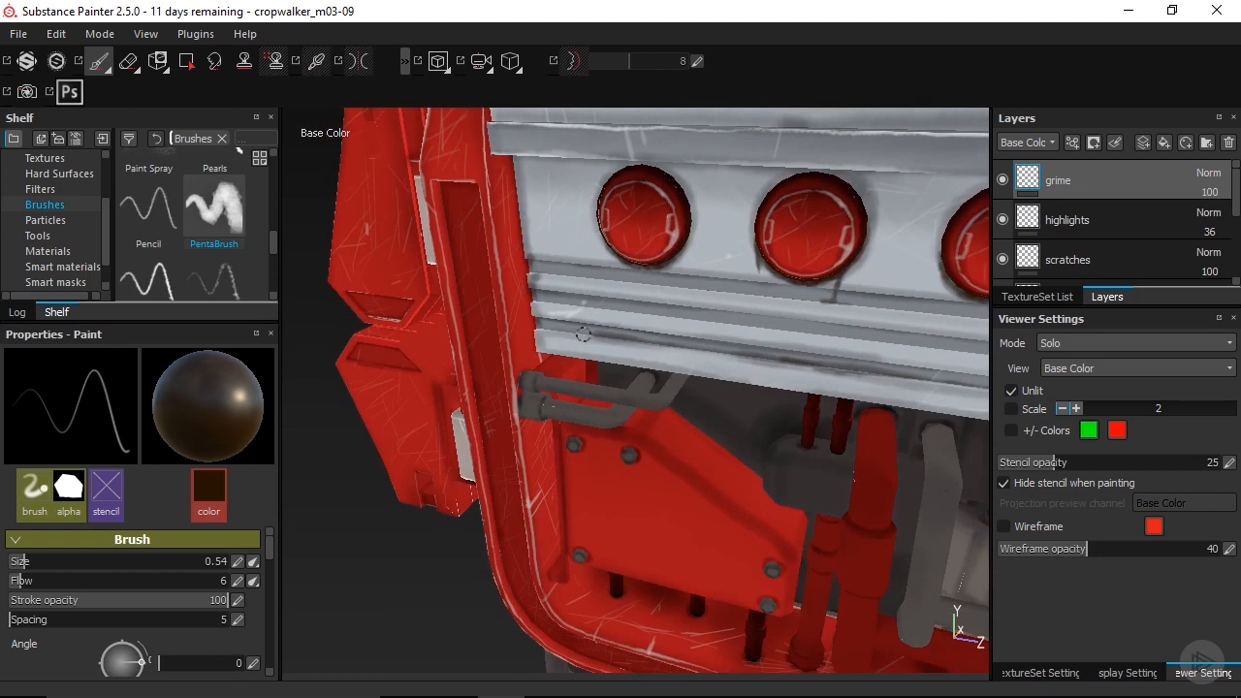
pyautogui.keyDown('alt'); pyautogui.moveTo(572, 331); pyautogui.dragTo(775, 368); pyautogui.keyUp('alt')
# - Paint grime on the upper slats of the end grille where they meet the surrounding frame
pyautogui.keyDown('alt'); pyautogui.moveTo(931, 372); pyautogui.dragTo(734, 371); pyautogui.keyUp('alt')
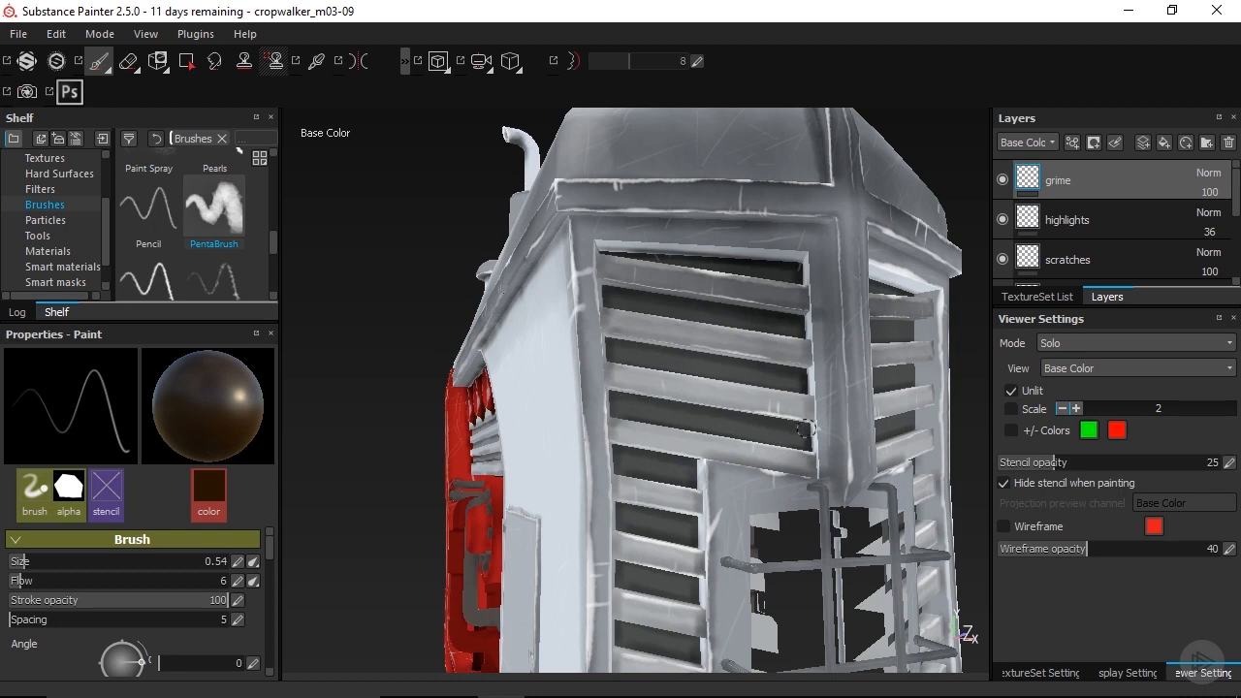
pyautogui.keyDown('alt'); pyautogui.moveTo(805, 363); pyautogui.dragTo(903, 432); pyautogui.keyUp('alt')
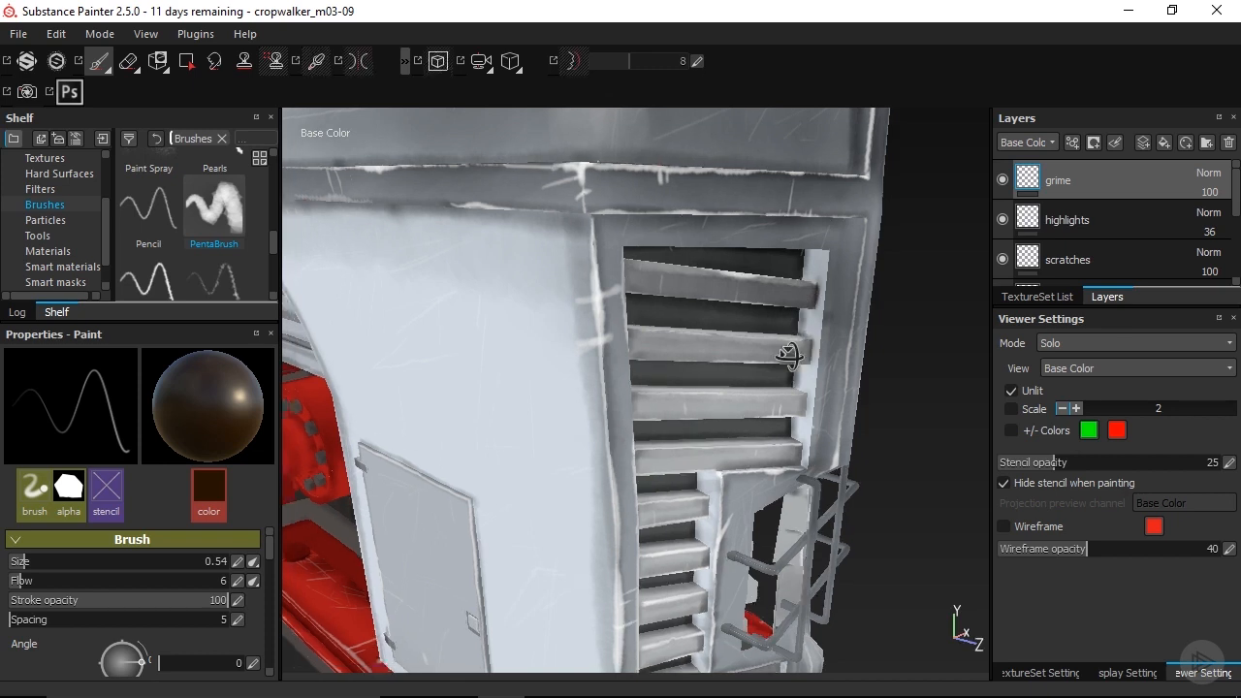
pyautogui.keyDown('alt'); pyautogui.moveTo(803, 333); pyautogui.dragTo(610, 283); pyautogui.keyUp('alt')
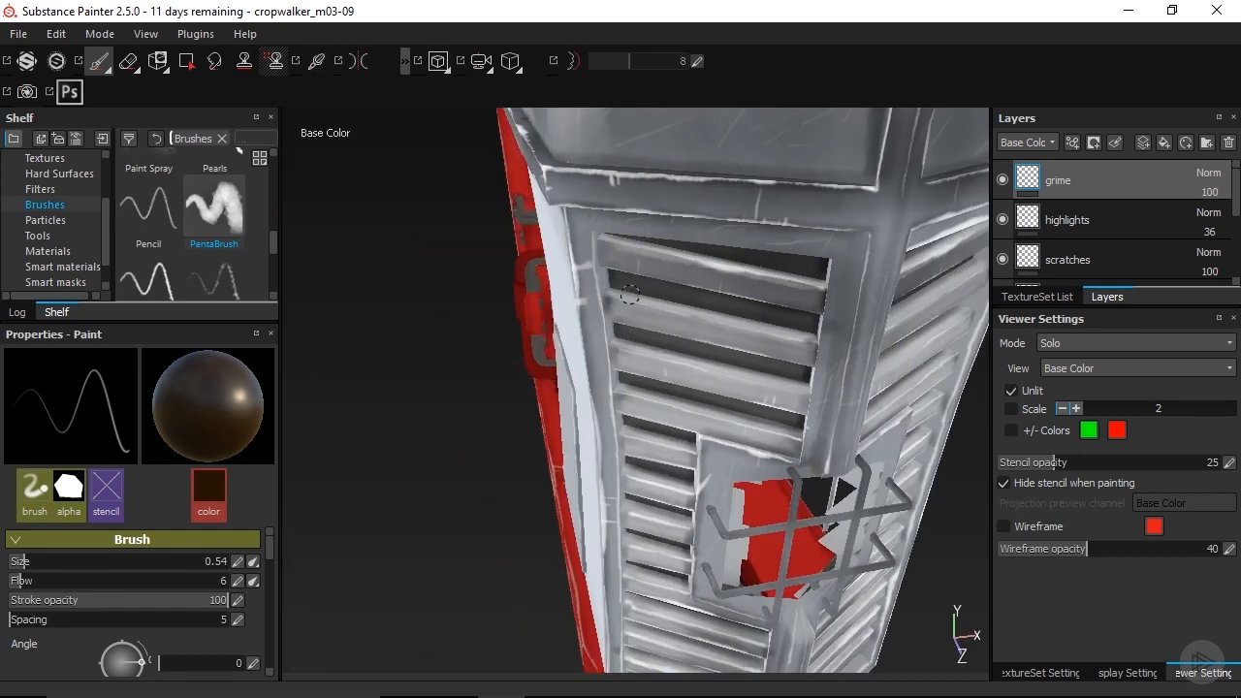
pyautogui.keyDown('alt'); pyautogui.moveTo(605, 312); pyautogui.dragTo(740, 360); pyautogui.keyUp('alt')
pyautogui.moveTo(619, 359)
pyautogui.keyDown('alt'); pyautogui.mouseDown()
pyautogui.moveTo(832, 407)
pyautogui.moveTo(776, 361)
pyautogui.mouseUp(); pyautogui.keyUp('alt')
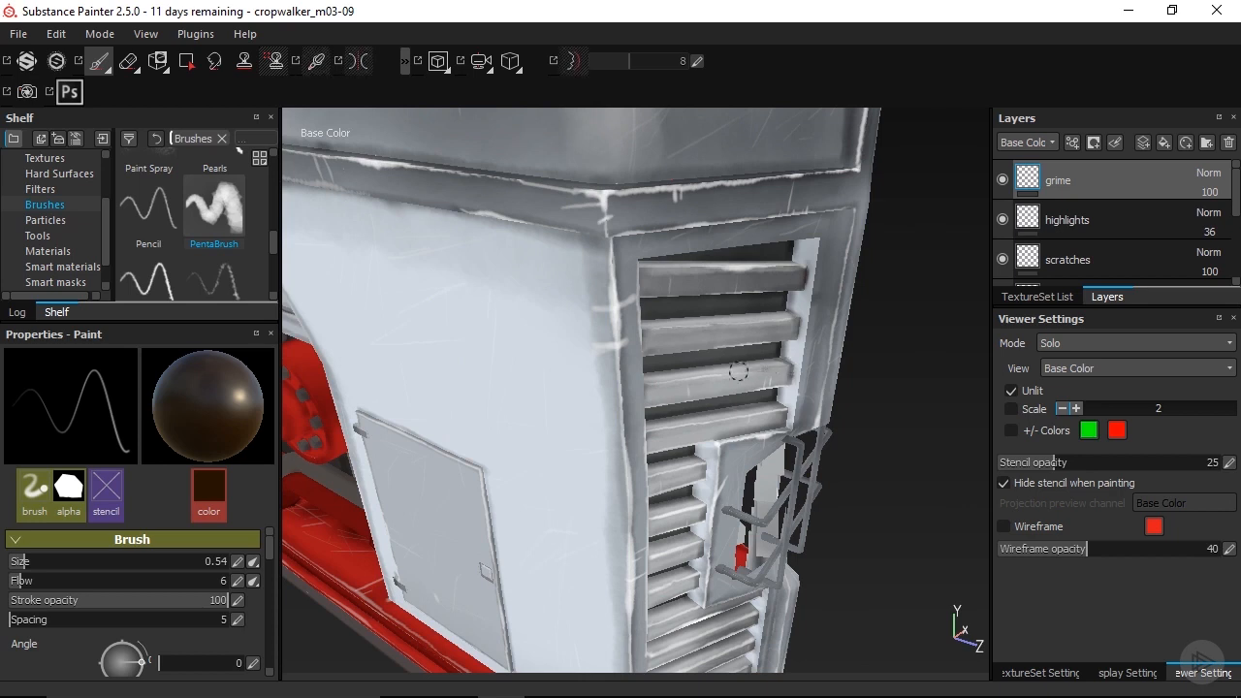
# - Continue painting grime along the grille slats around and beside the barred opening
pyautogui.keyDown('alt'); pyautogui.moveTo(715, 386); pyautogui.dragTo(620, 436); pyautogui.keyUp('alt')
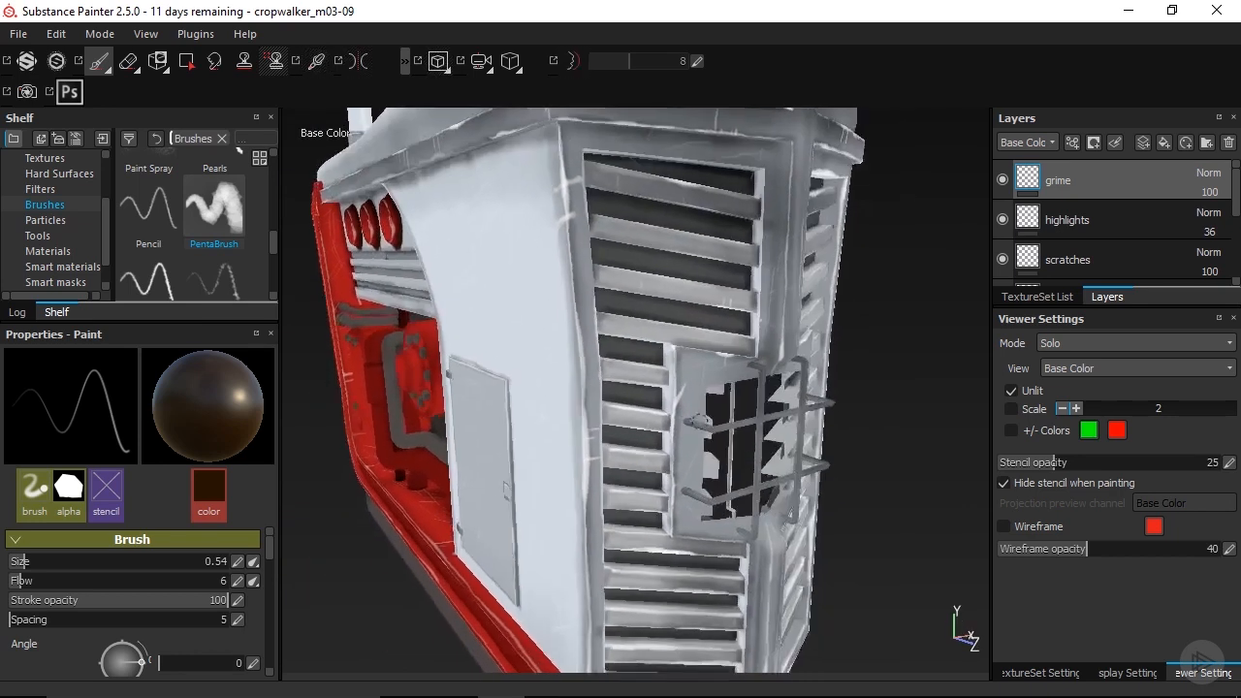
pyautogui.keyDown('alt'); pyautogui.moveTo(651, 291); pyautogui.dragTo(692, 356); pyautogui.keyUp('alt')
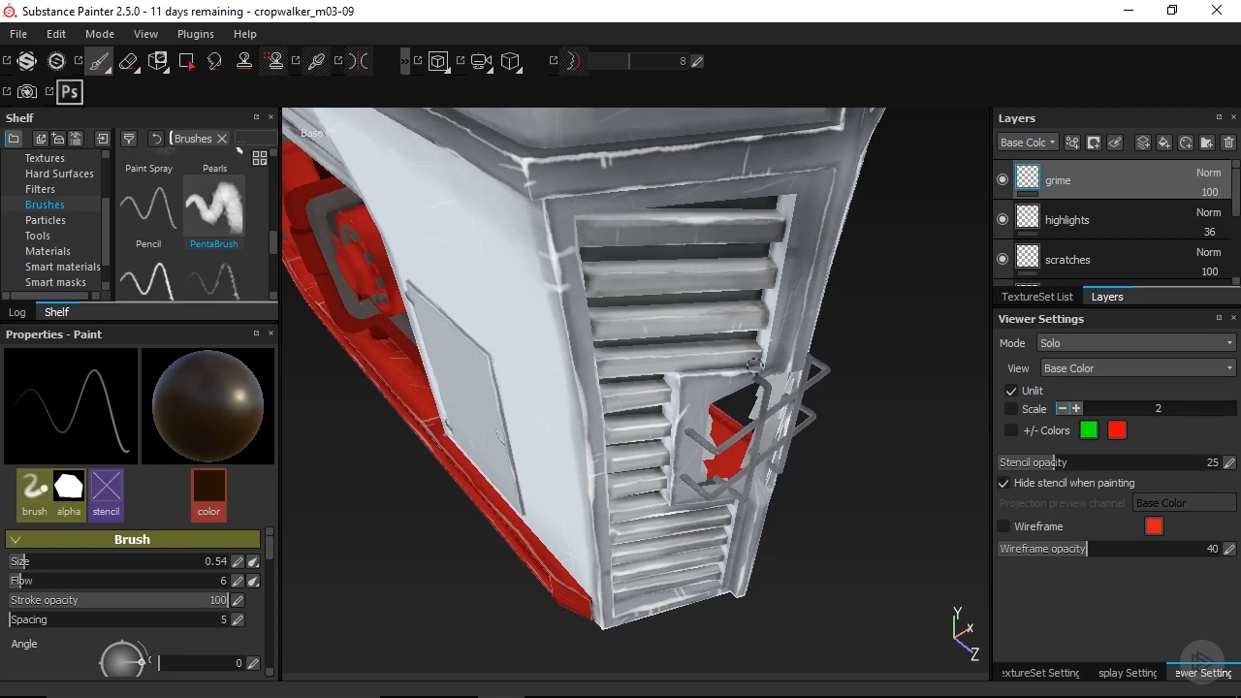
pyautogui.moveTo(756, 360)
pyautogui.keyDown('alt'); pyautogui.mouseDown()
pyautogui.moveTo(693, 369)
pyautogui.moveTo(673, 430)
pyautogui.moveTo(720, 393)
pyautogui.moveTo(597, 405)
pyautogui.mouseUp(); pyautogui.keyUp('alt')
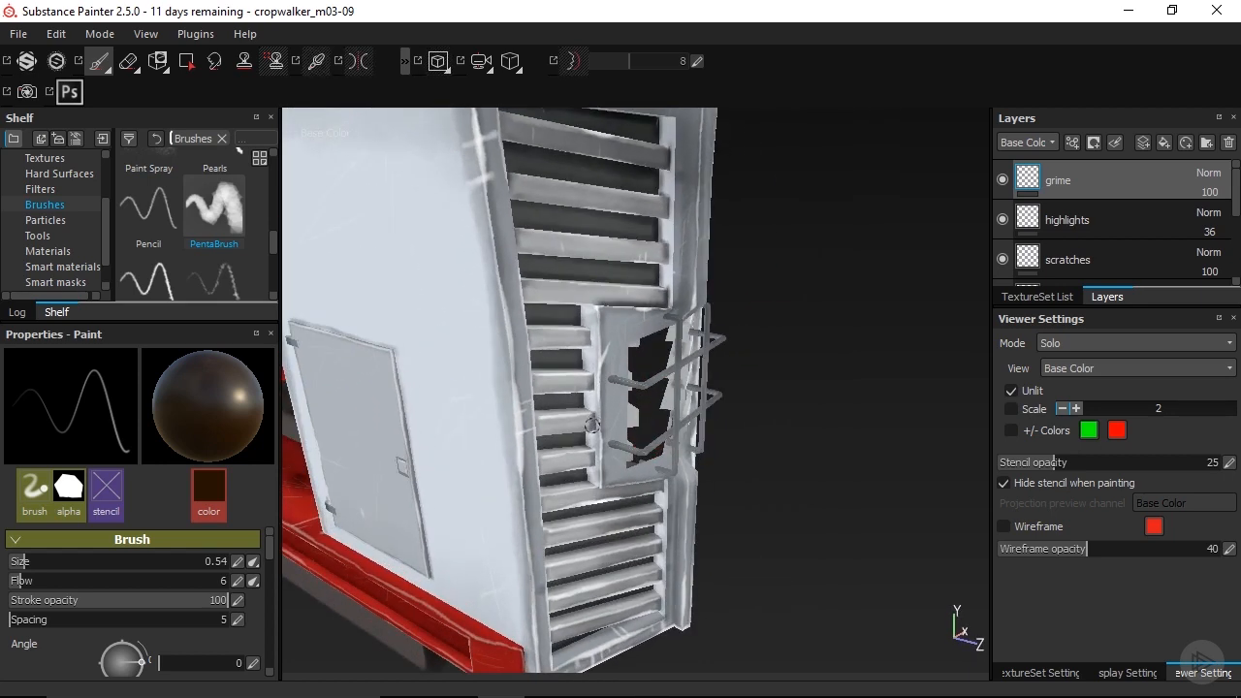
pyautogui.keyDown('alt'); pyautogui.moveTo(593, 393); pyautogui.dragTo(622, 349, button='right'); pyautogui.keyUp('alt')
pyautogui.keyDown('alt'); pyautogui.moveTo(622, 349); pyautogui.dragTo(598, 370); pyautogui.keyUp('alt')
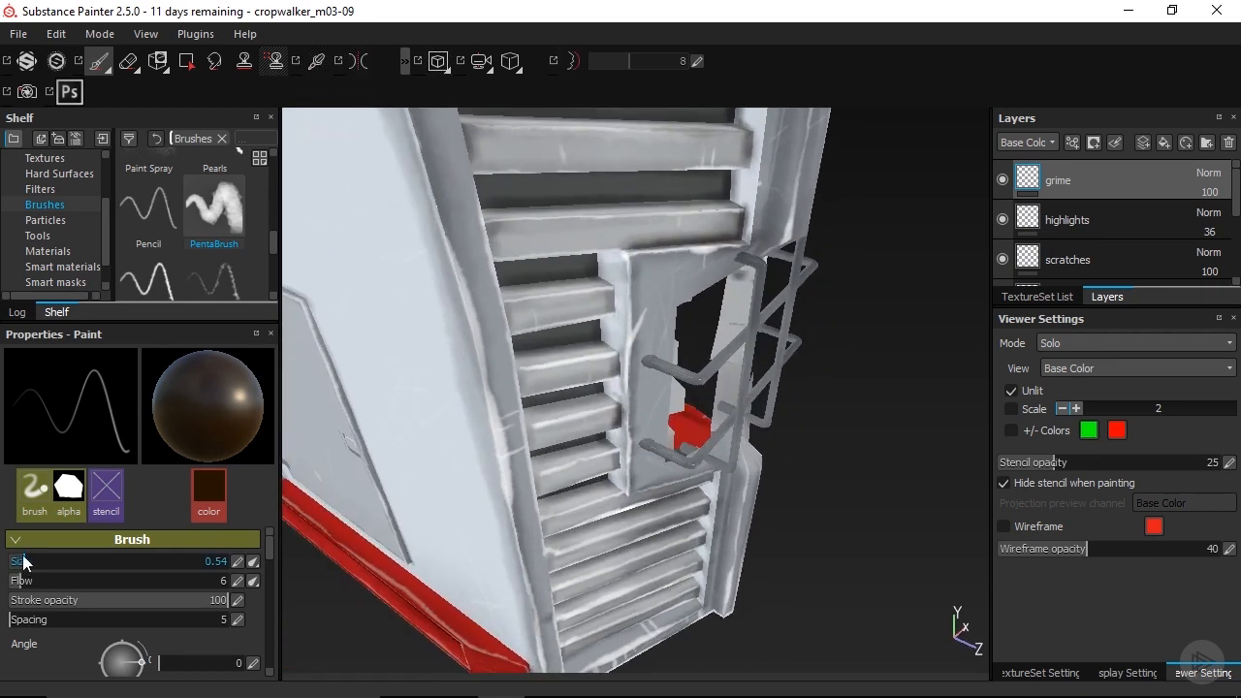
# - Reduce the brush size to 0.3 and paint grime on the plate around the barred opening
pyautogui.moveTo(20, 562); pyautogui.dragTo(18, 562)
pyautogui.moveTo(617, 257)
pyautogui.keyDown('alt'); pyautogui.mouseDown()
pyautogui.moveTo(637, 280)
pyautogui.moveTo(632, 258)
pyautogui.moveTo(691, 250)
pyautogui.mouseUp(); pyautogui.keyUp('alt')
pyautogui.moveTo(645, 255)
pyautogui.mouseDown()
pyautogui.moveTo(631, 278)
pyautogui.moveTo(640, 314)
pyautogui.mouseUp()
pyautogui.moveTo(634, 359)
pyautogui.mouseDown()
pyautogui.moveTo(635, 374)
pyautogui.moveTo(651, 356)
pyautogui.mouseUp()
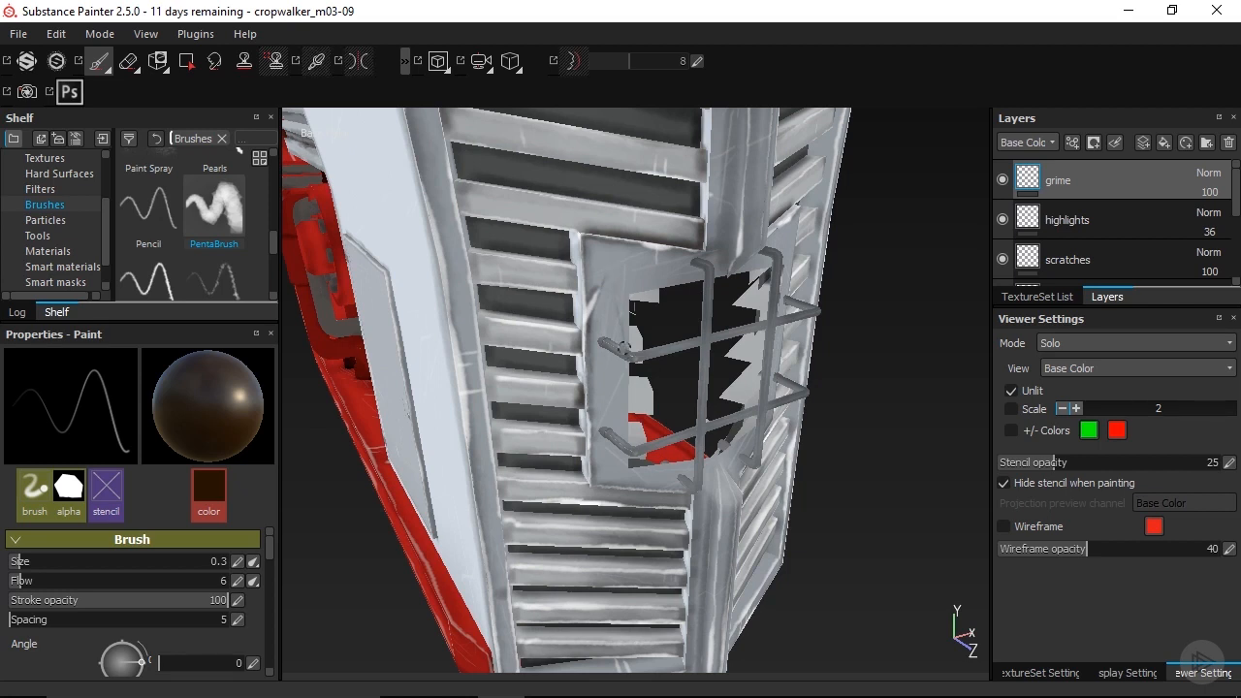
# - Paint grime into the upper corner of the grille frame and down its vertical center post
pyautogui.keyDown('alt'); pyautogui.moveTo(710, 407); pyautogui.dragTo(640, 427, button='right'); pyautogui.keyUp('alt')
pyautogui.keyDown('alt'); pyautogui.moveTo(640, 427); pyautogui.dragTo(562, 411); pyautogui.keyUp('alt')
pyautogui.keyDown('alt'); pyautogui.moveTo(621, 252); pyautogui.dragTo(601, 456, button='middle'); pyautogui.keyUp('alt')
pyautogui.keyDown('alt'); pyautogui.moveTo(640, 320); pyautogui.dragTo(627, 259); pyautogui.keyUp('alt')
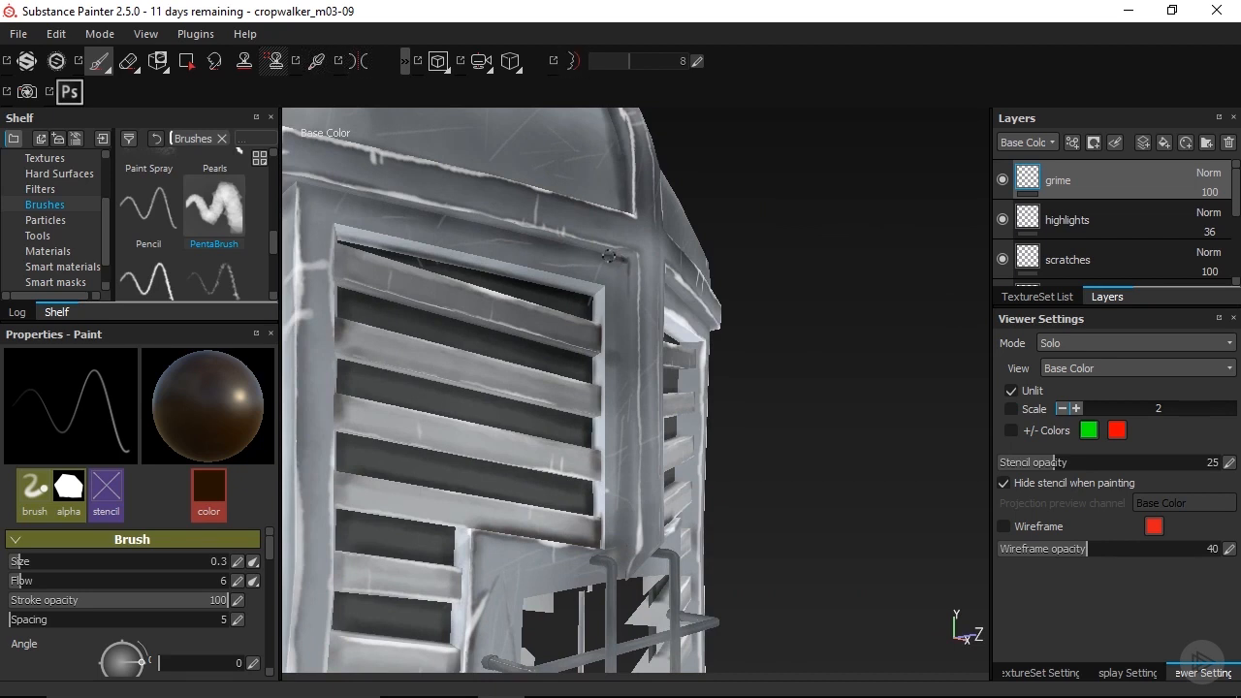
pyautogui.moveTo(630, 338); pyautogui.dragTo(630, 291)
pyautogui.keyDown('alt'); pyautogui.moveTo(638, 359); pyautogui.dragTo(647, 290, button='middle'); pyautogui.keyUp('alt')
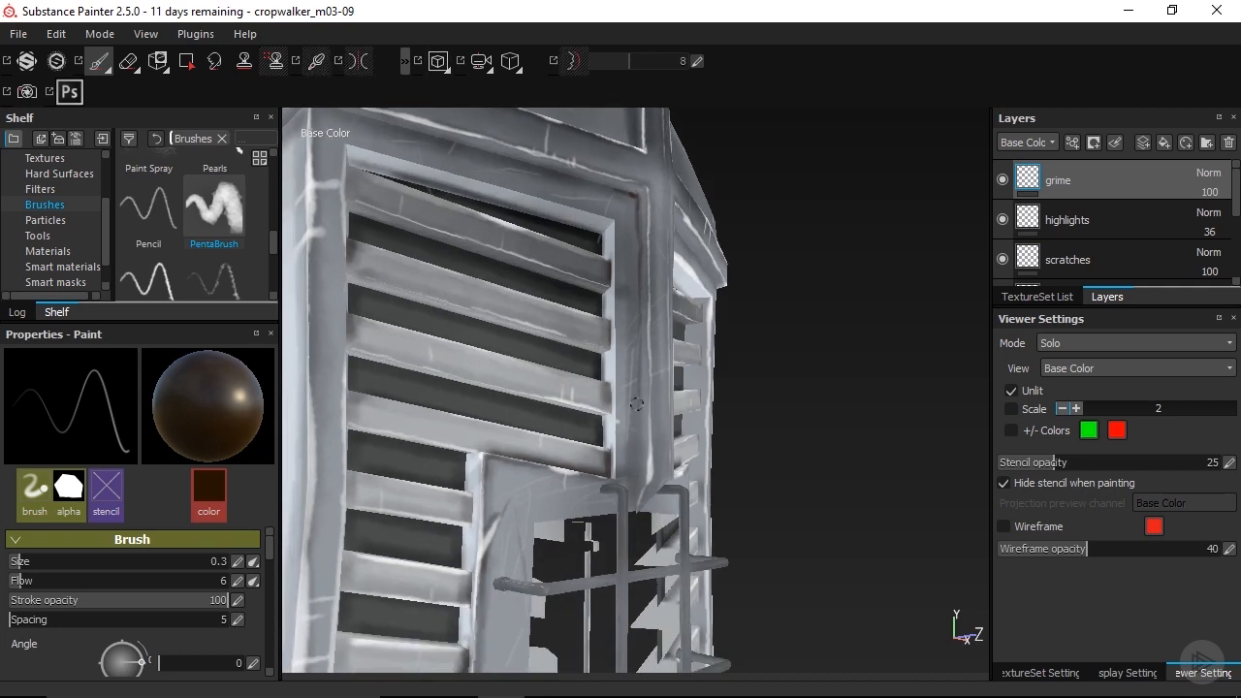
pyautogui.keyDown('alt'); pyautogui.moveTo(645, 436); pyautogui.dragTo(780, 557); pyautogui.keyUp('alt')
pyautogui.keyDown('alt'); pyautogui.moveTo(601, 454); pyautogui.dragTo(813, 423); pyautogui.keyUp('alt')
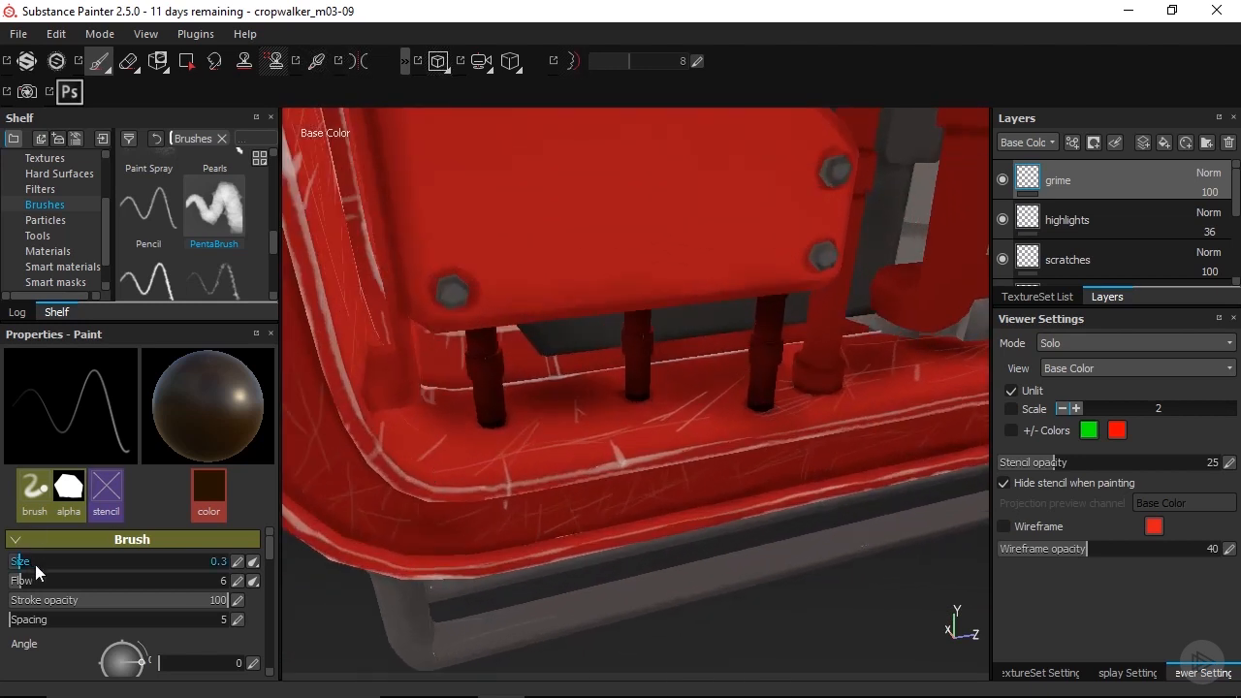
# - Add a new paint layer above the grime layer and name it rust
pyautogui.click(1159, 144)
pyautogui.doubleClick(1059, 182)
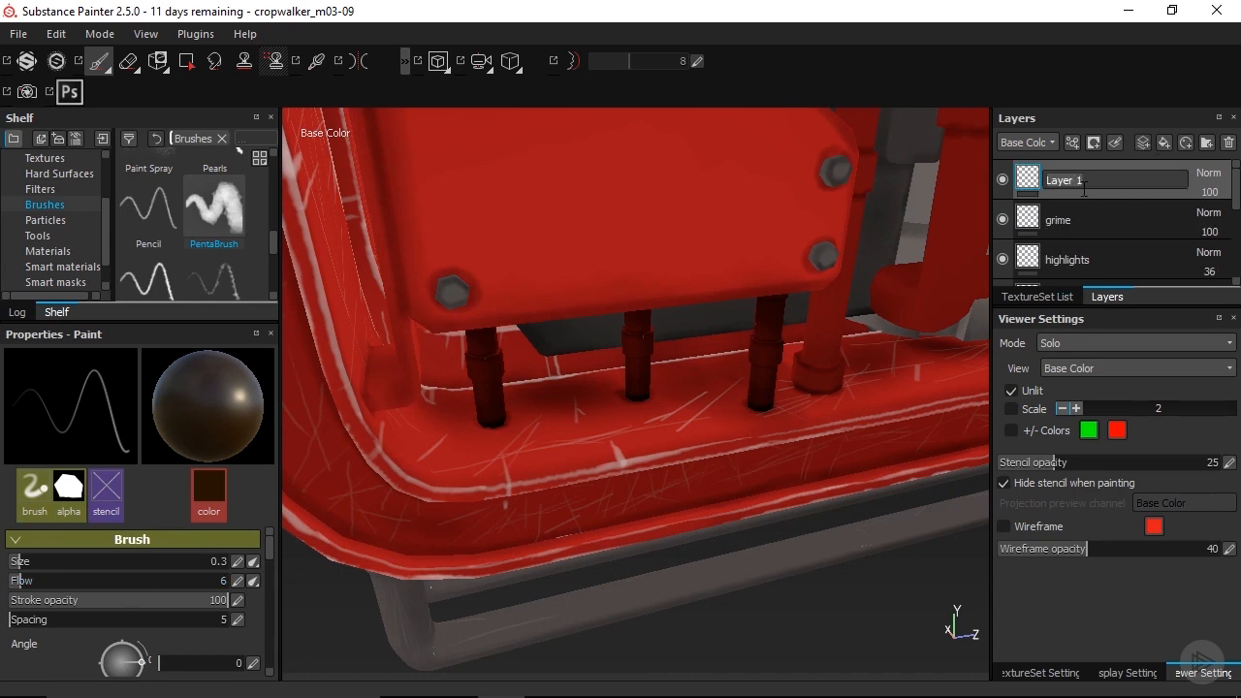
pyautogui.write('rust')
pyautogui.press('Return')
# - On the grime layer, set the brush size to 2.25 and the base color to brown, RGB 0.037, 0.016, 0.001
pyautogui.click(1092, 227)
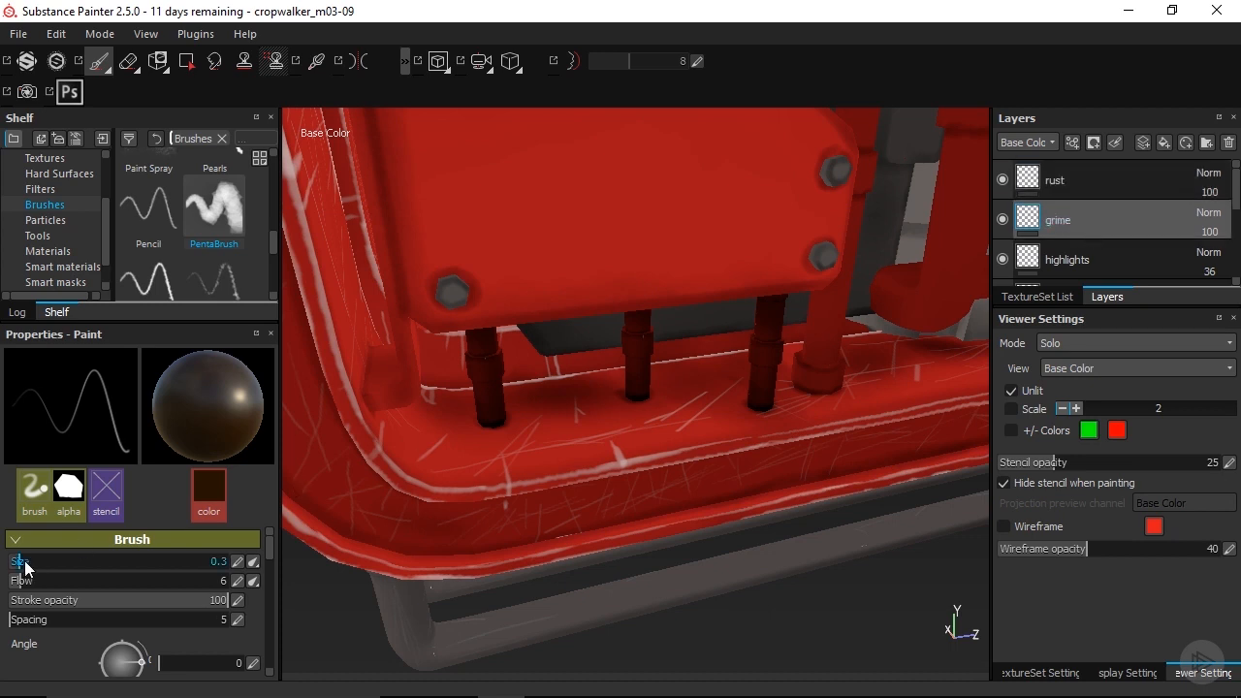
pyautogui.moveTo(26, 567); pyautogui.dragTo(44, 571)
pyautogui.moveTo(273, 546); pyautogui.dragTo(271, 580)
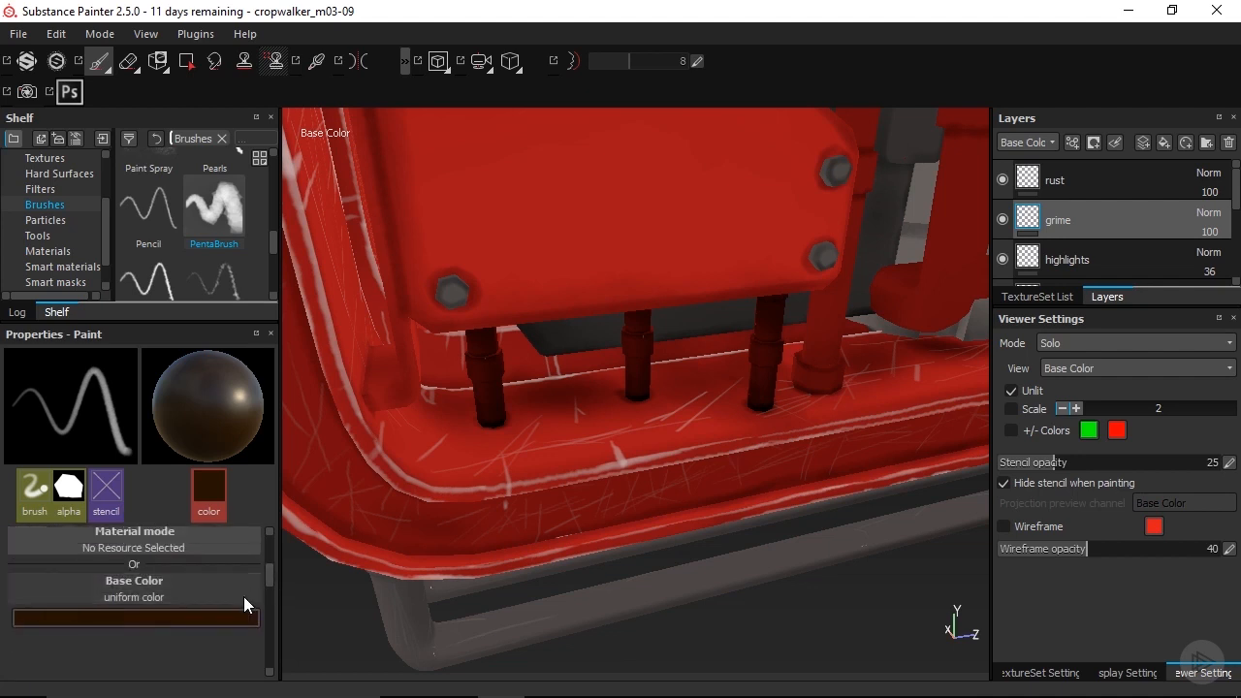
pyautogui.click(253, 617)
pyautogui.moveTo(238, 628); pyautogui.dragTo(190, 602)
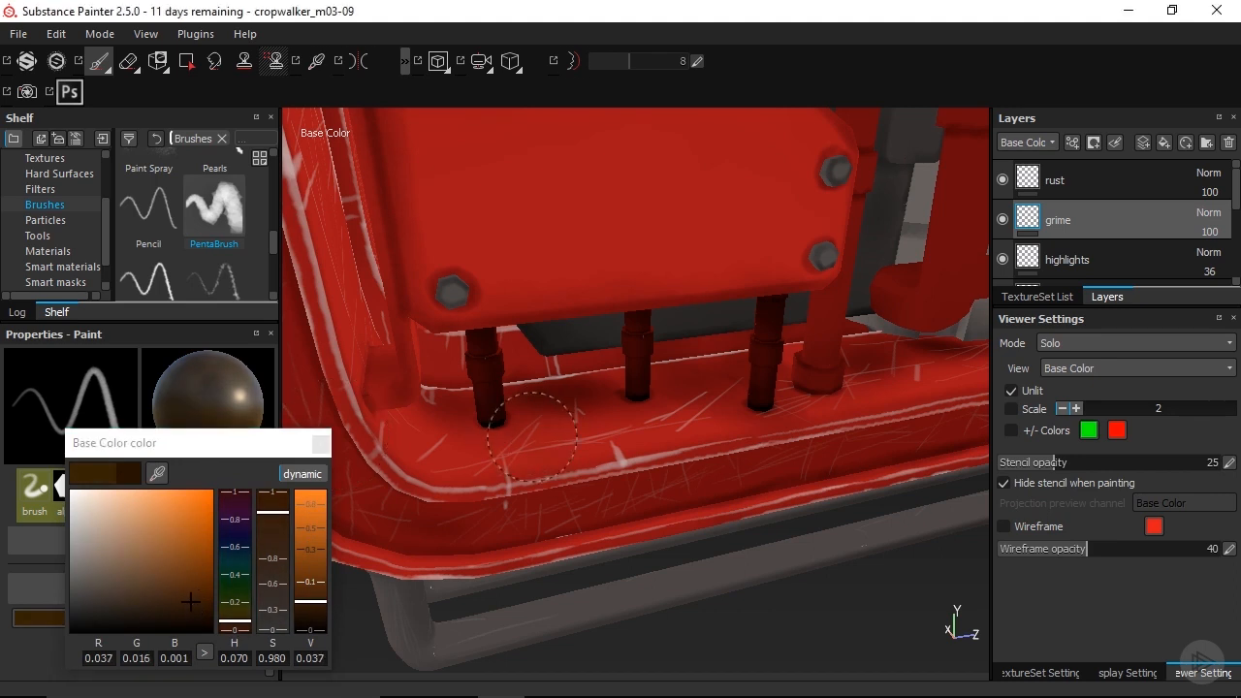
# - Turn off pen pressure for the brush size and paint brown grime around the bases of the short pipes
pyautogui.moveTo(473, 438)
pyautogui.mouseDown()
pyautogui.moveTo(499, 436)
pyautogui.moveTo(471, 435)
pyautogui.moveTo(486, 437)
pyautogui.mouseUp()
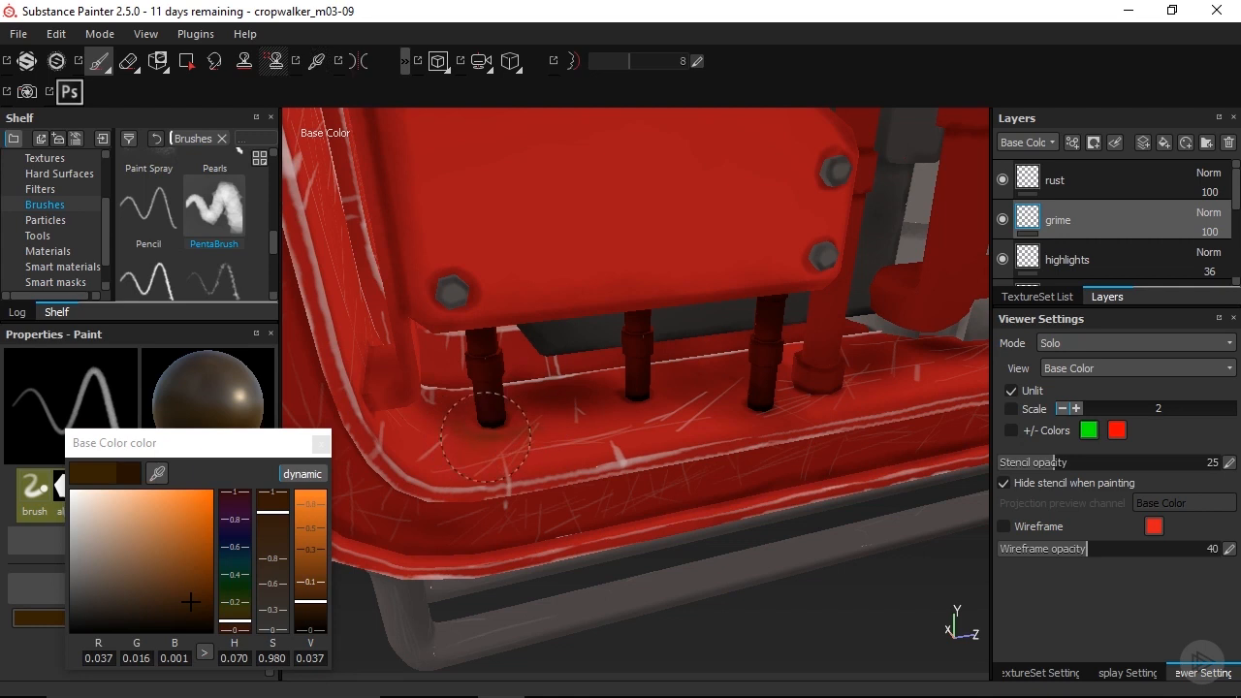
pyautogui.click(320, 445)
pyautogui.moveTo(269, 575); pyautogui.dragTo(273, 531)
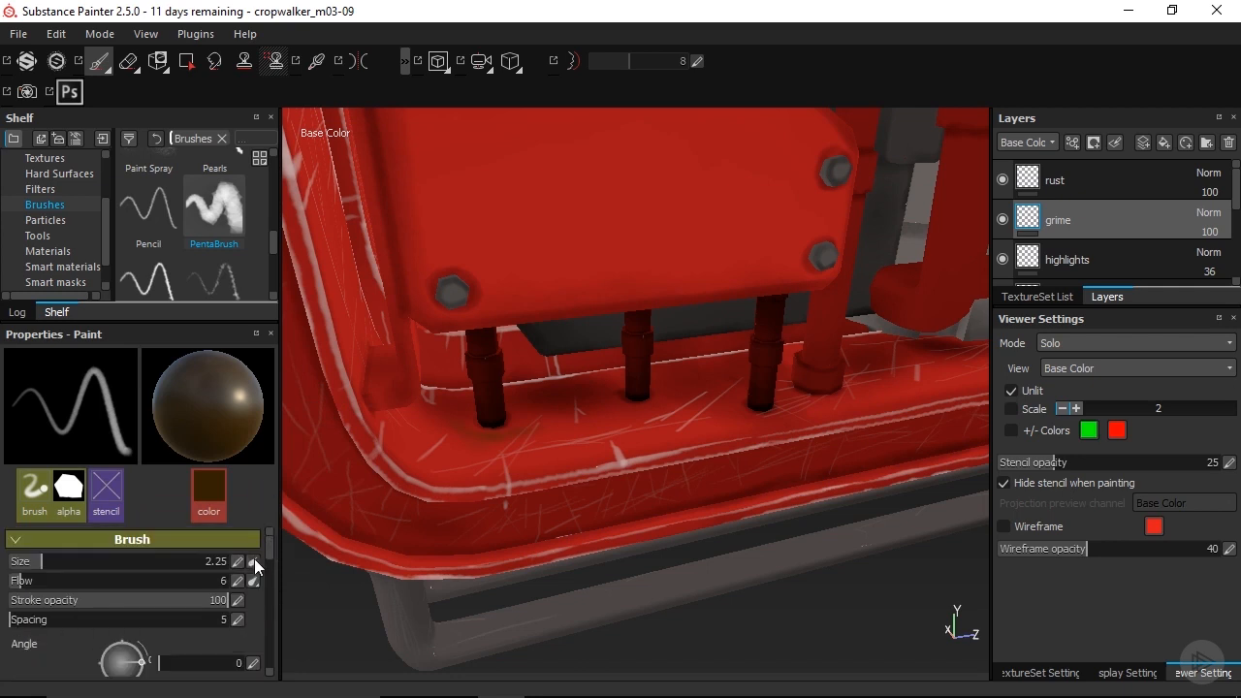
pyautogui.moveTo(505, 438)
pyautogui.mouseDown()
pyautogui.moveTo(484, 434)
pyautogui.moveTo(492, 425)
pyautogui.mouseUp()
pyautogui.moveTo(589, 423)
pyautogui.mouseDown()
pyautogui.moveTo(678, 427)
pyautogui.moveTo(804, 403)
pyautogui.moveTo(742, 401)
pyautogui.moveTo(766, 404)
pyautogui.mouseUp()
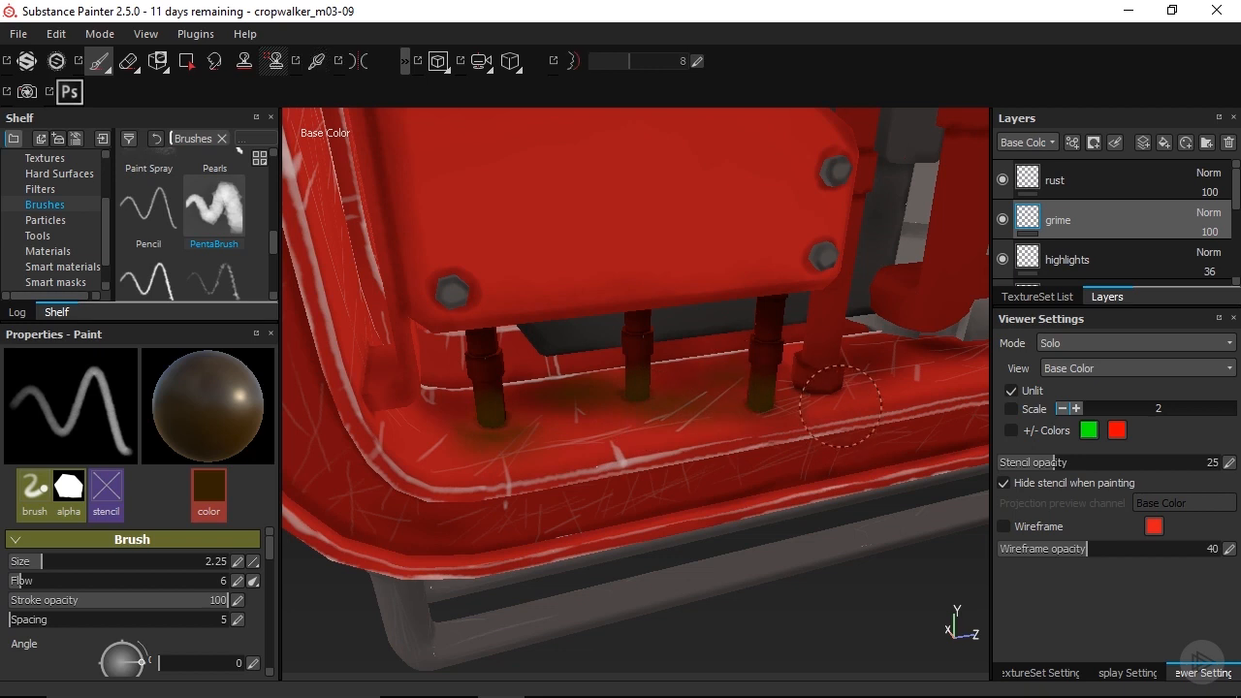
# - Continue the brown grime along the red ledge, from the frame's rounded inner corner past the thick pipe to the white side panel
pyautogui.keyDown('alt'); pyautogui.moveTo(823, 415); pyautogui.dragTo(911, 349, button='right'); pyautogui.keyUp('alt')
pyautogui.moveTo(911, 349)
pyautogui.keyDown('alt'); pyautogui.mouseDown(button='middle')
pyautogui.moveTo(836, 388)
pyautogui.moveTo(682, 404)
pyautogui.mouseUp(button='middle'); pyautogui.keyUp('alt')
pyautogui.keyDown('alt'); pyautogui.moveTo(681, 404); pyautogui.dragTo(706, 388); pyautogui.keyUp('alt')
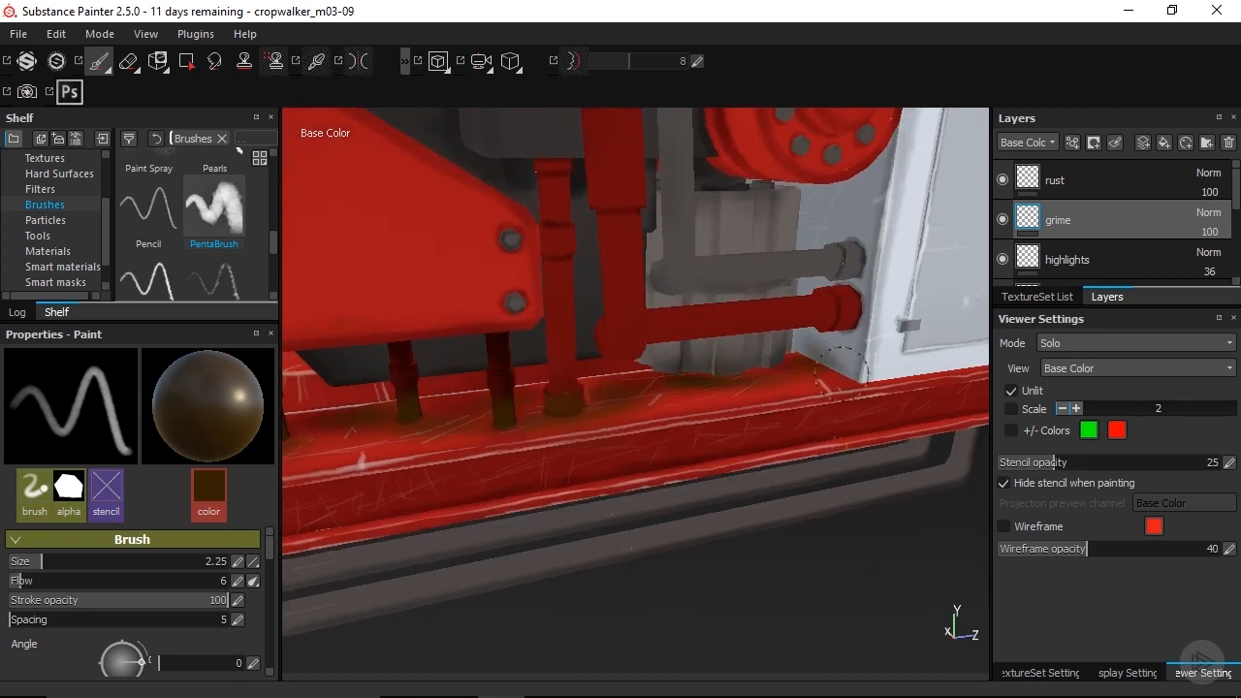
pyautogui.keyDown('alt'); pyautogui.moveTo(659, 434); pyautogui.dragTo(467, 407); pyautogui.keyUp('alt')
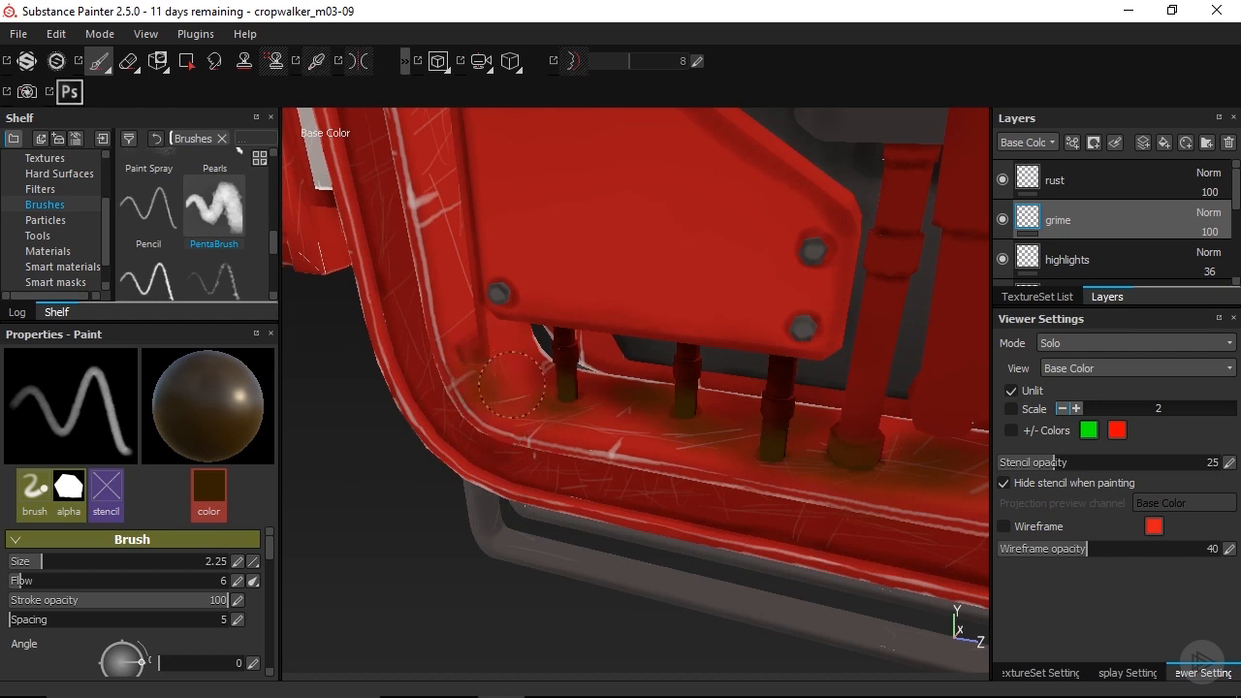
pyautogui.moveTo(737, 490)
pyautogui.keyDown('alt'); pyautogui.mouseDown()
pyautogui.moveTo(756, 490)
pyautogui.moveTo(789, 435)
pyautogui.moveTo(673, 407)
pyautogui.moveTo(734, 441)
pyautogui.moveTo(707, 485)
pyautogui.moveTo(601, 496)
pyautogui.mouseUp(); pyautogui.keyUp('alt')
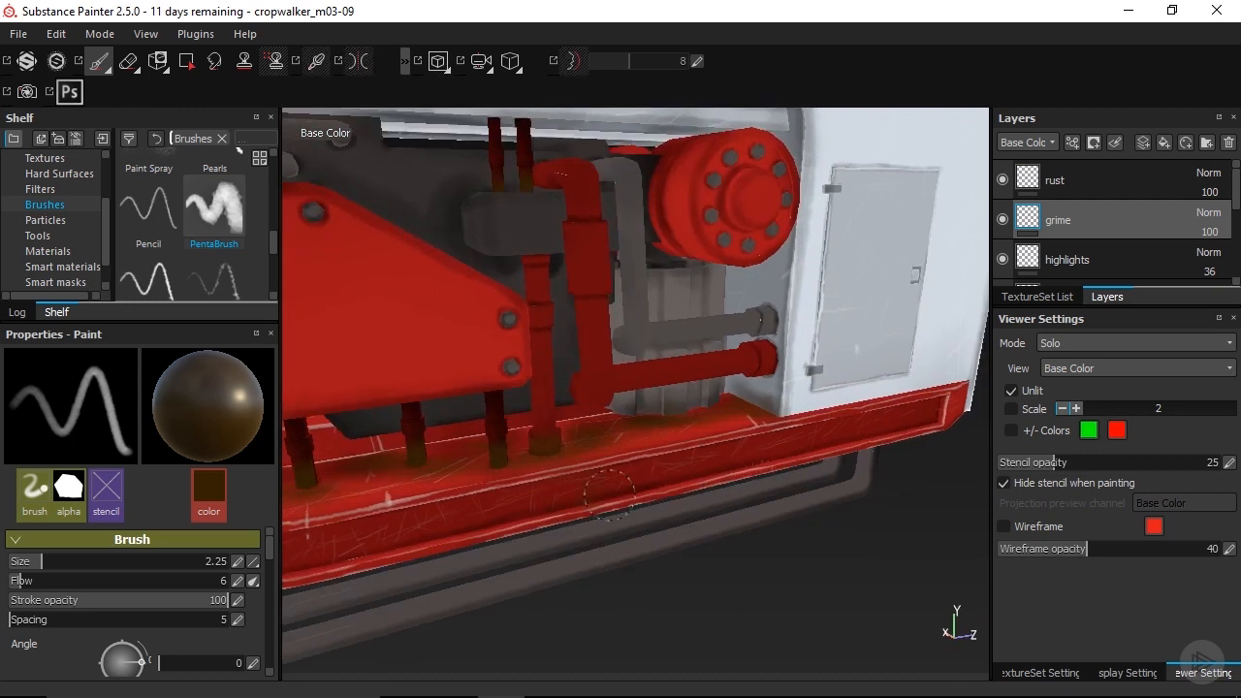
pyautogui.keyDown('alt'); pyautogui.moveTo(728, 475); pyautogui.dragTo(964, 276); pyautogui.keyUp('alt')
# - Select the rust layer and set the base color to dark brown, RGB 0.030, 0.011, 0.000, keeping the color picker open
pyautogui.click(1086, 184)
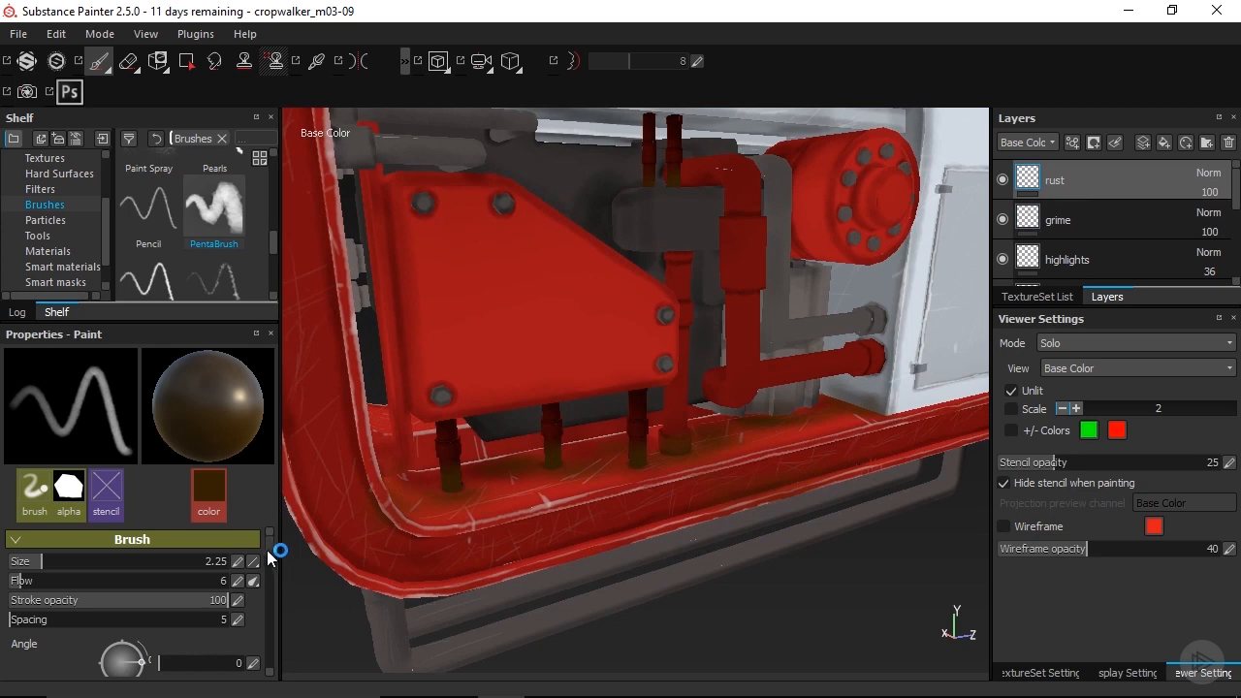
pyautogui.scroll(-3, 268, 555)
pyautogui.scroll(-5, 268, 557)
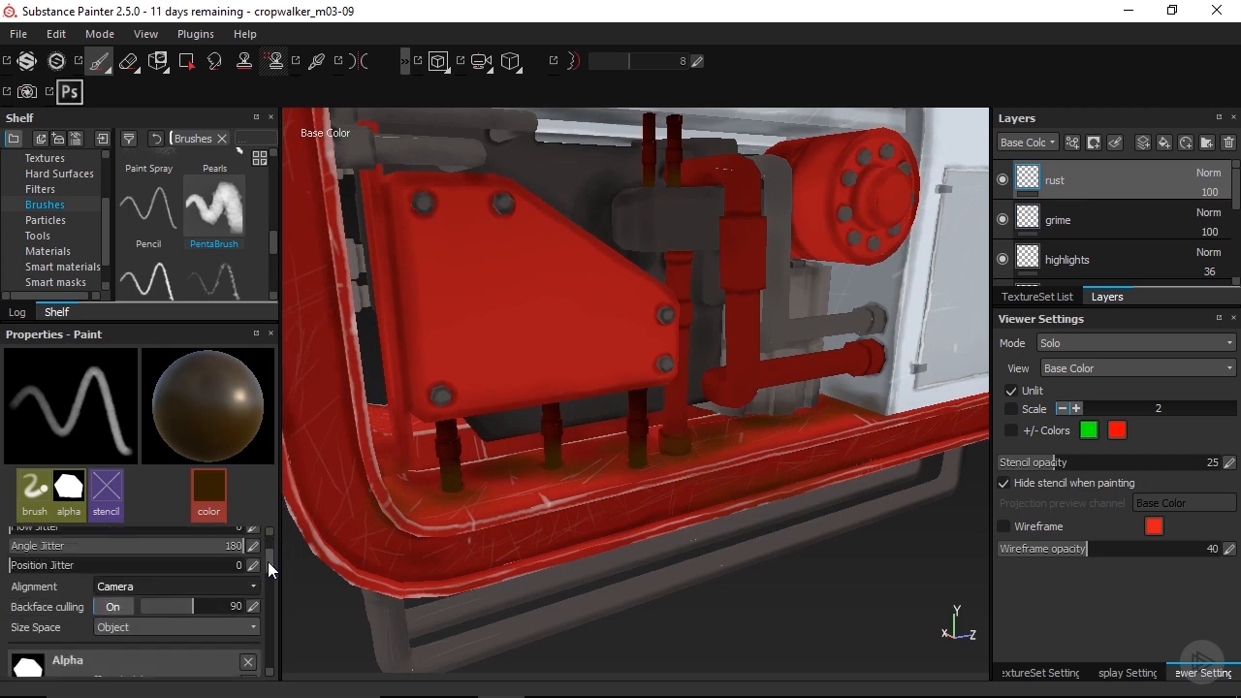
pyautogui.scroll(-5, 268, 565)
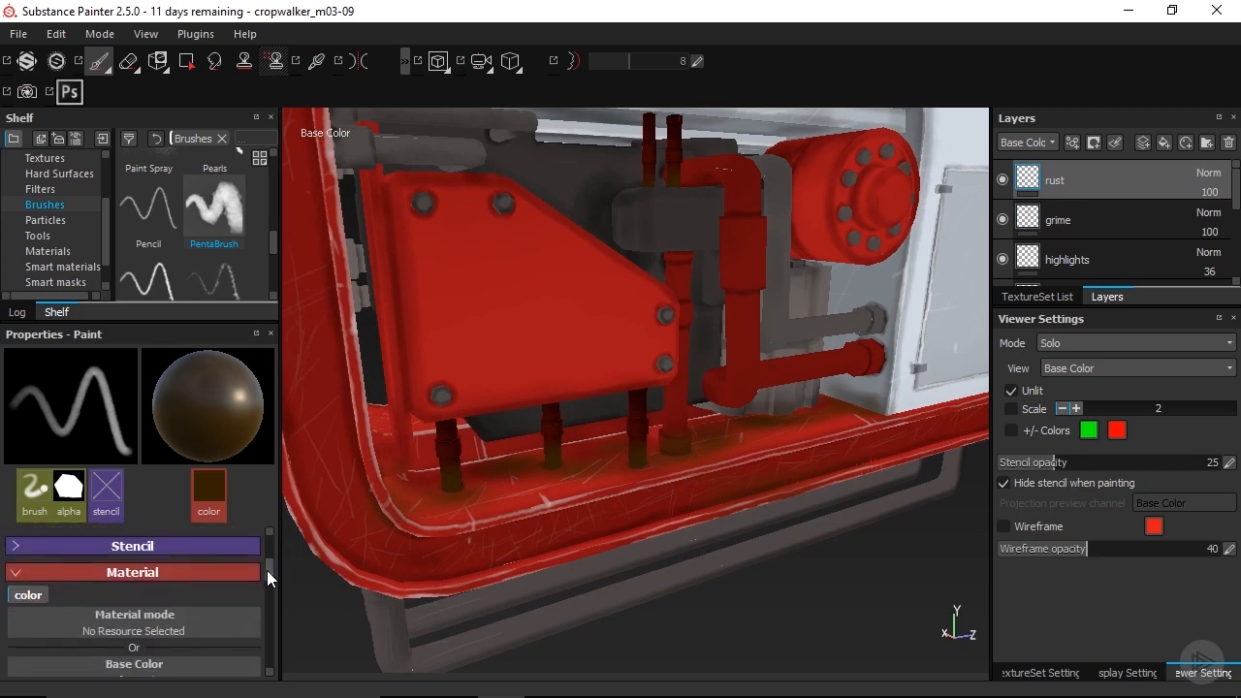
pyautogui.scroll(-1, 267, 577)
pyautogui.click(241, 601)
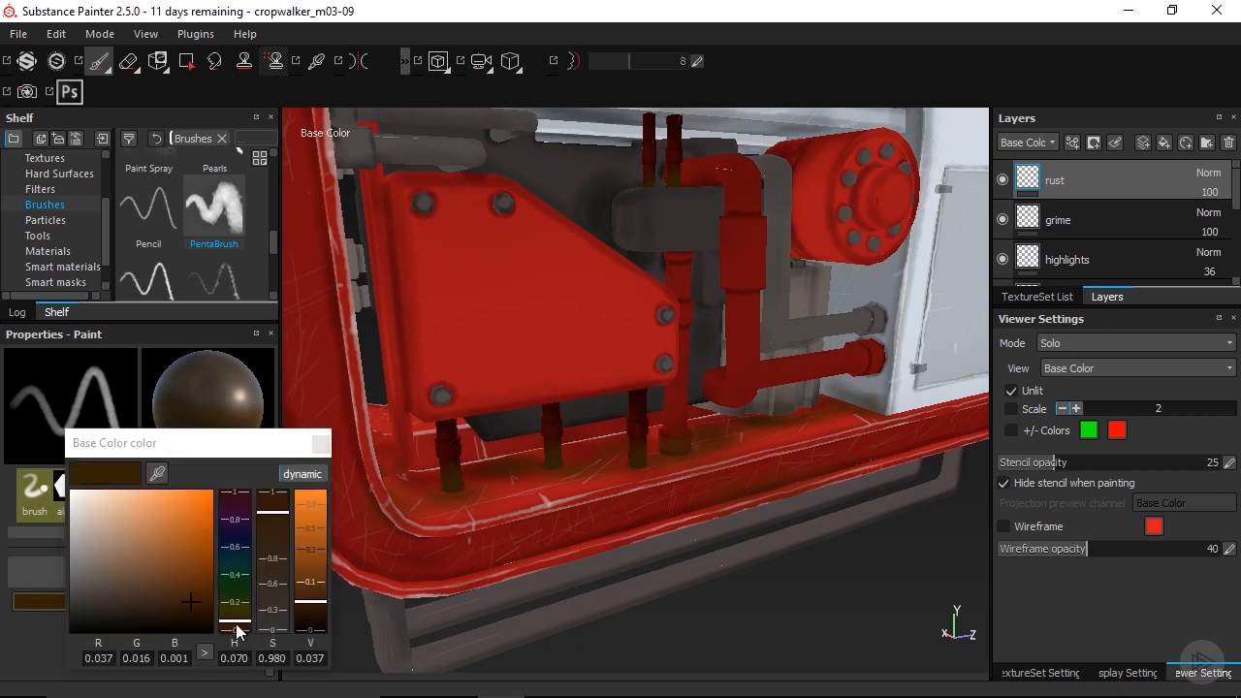
pyautogui.moveTo(239, 622); pyautogui.dragTo(215, 606)
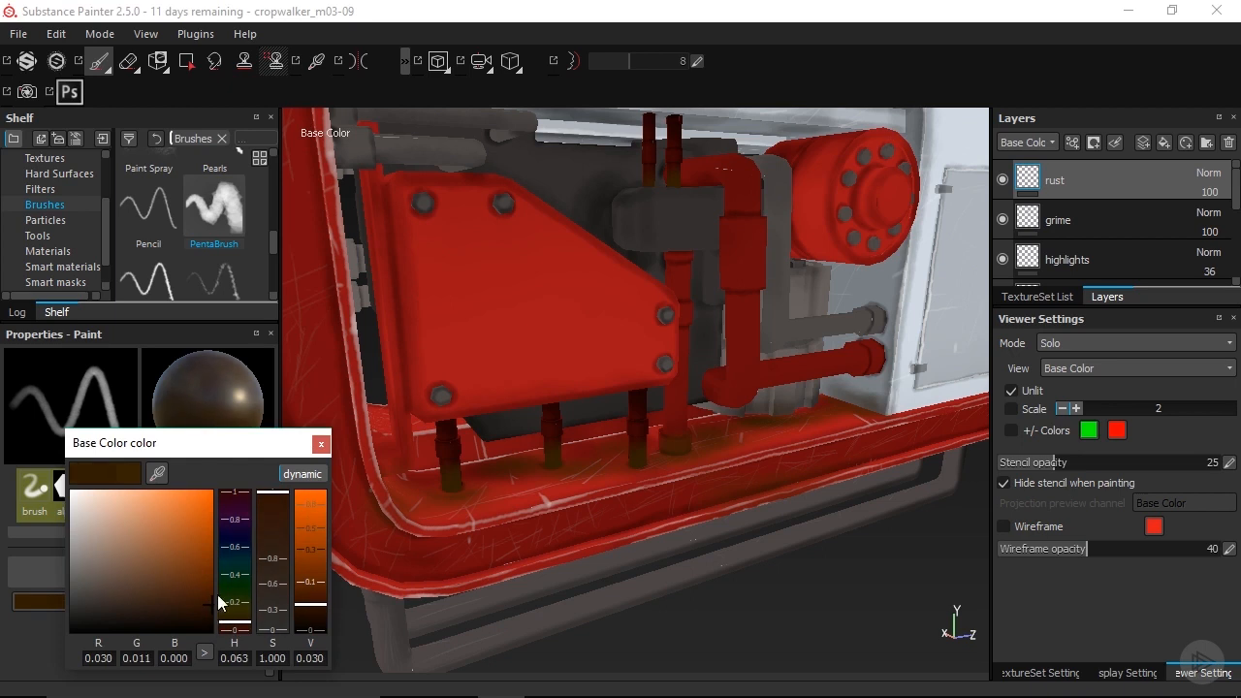
pyautogui.moveTo(305, 454); pyautogui.dragTo(265, 96)
# - Enable pen pressure for the brush size and reduce the size to 0.2
pyautogui.scroll(-2, 268, 572)
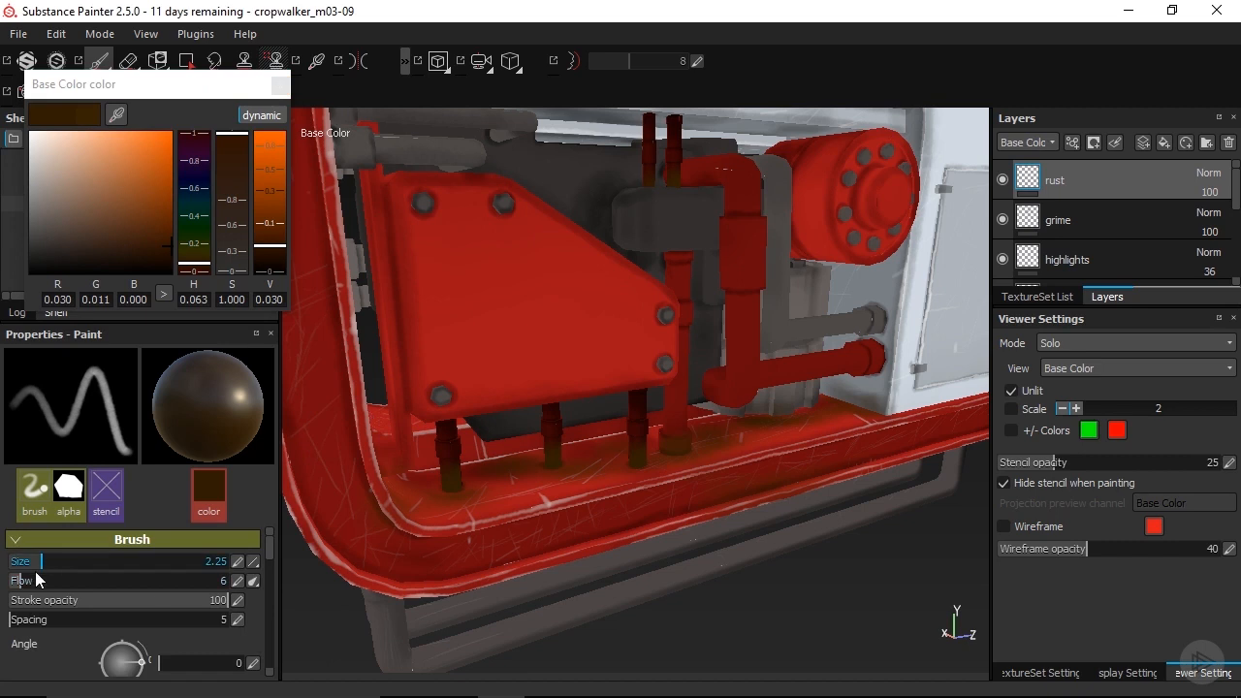
pyautogui.click(251, 563)
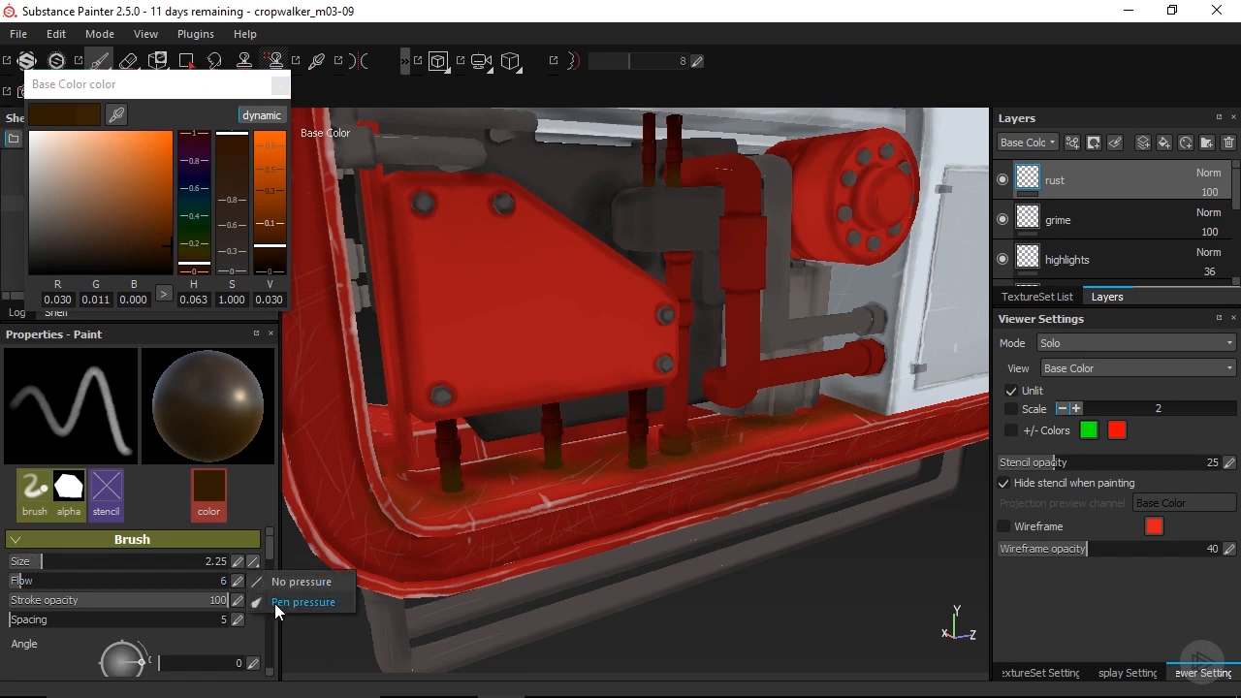
pyautogui.click(276, 603)
pyautogui.moveTo(40, 564); pyautogui.dragTo(17, 570)
# - Paint fine dark rust marks where the short pipes and the thick pipe meet the red ledge
pyautogui.keyDown('alt'); pyautogui.moveTo(480, 500); pyautogui.dragTo(514, 528); pyautogui.keyUp('alt')
pyautogui.keyDown('alt'); pyautogui.moveTo(620, 485); pyautogui.dragTo(1096, 446, button='right'); pyautogui.keyUp('alt')
pyautogui.keyDown('alt'); pyautogui.moveTo(764, 460); pyautogui.dragTo(823, 431, button='right'); pyautogui.keyUp('alt')
pyautogui.moveTo(824, 431)
pyautogui.keyDown('alt'); pyautogui.mouseDown(button='middle')
pyautogui.moveTo(819, 393)
pyautogui.moveTo(714, 410)
pyautogui.mouseUp(button='middle'); pyautogui.keyUp('alt')
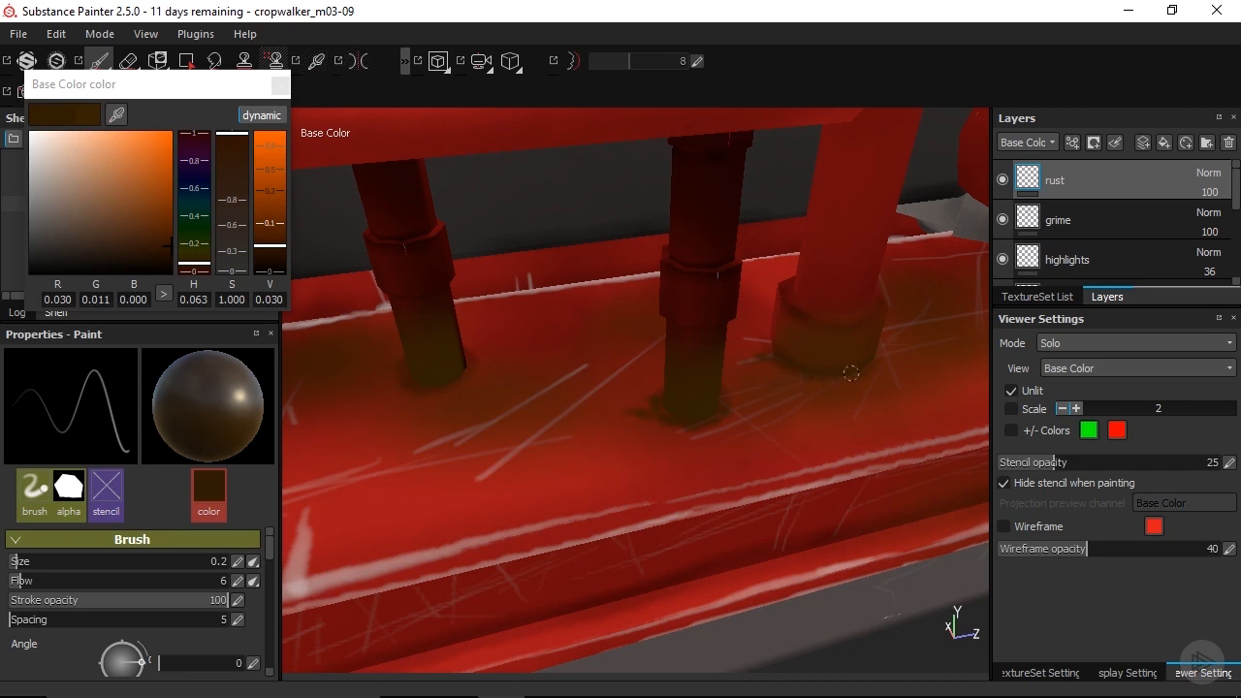
# - Brighten the rust color to a value of 0.081 and paint small specks around the pipe bases
pyautogui.moveTo(279, 248); pyautogui.dragTo(278, 235)
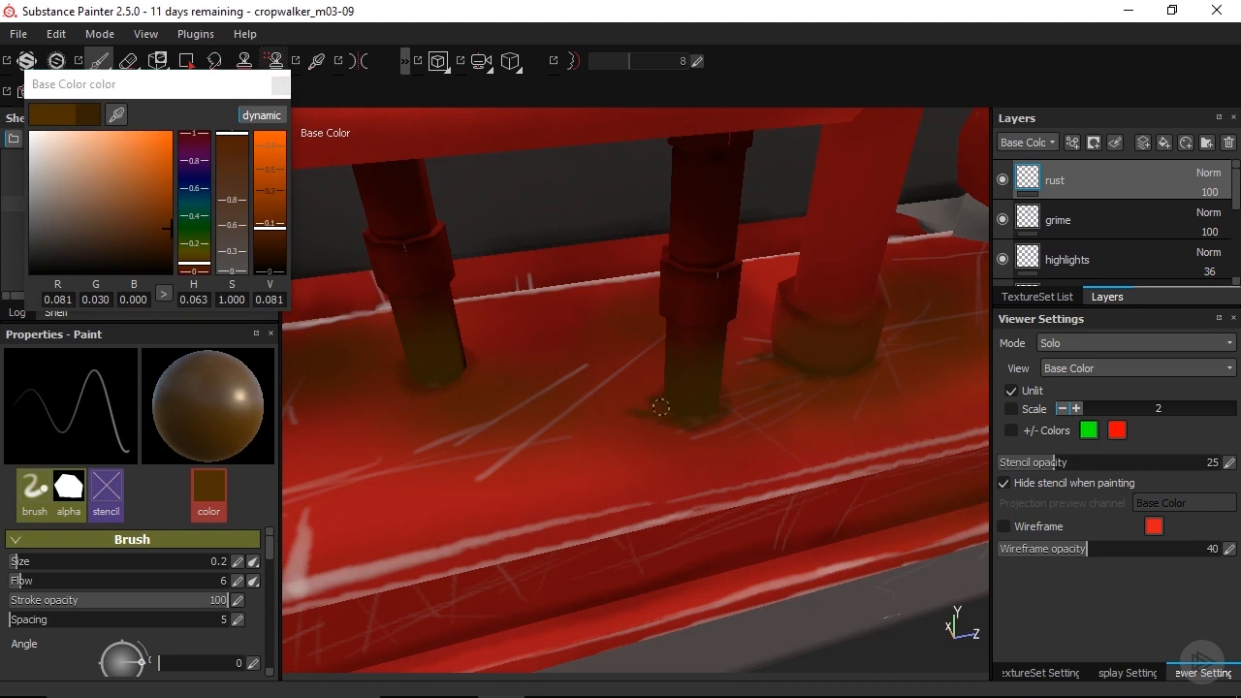
pyautogui.keyDown('alt'); pyautogui.moveTo(688, 418); pyautogui.dragTo(785, 404); pyautogui.keyUp('alt')
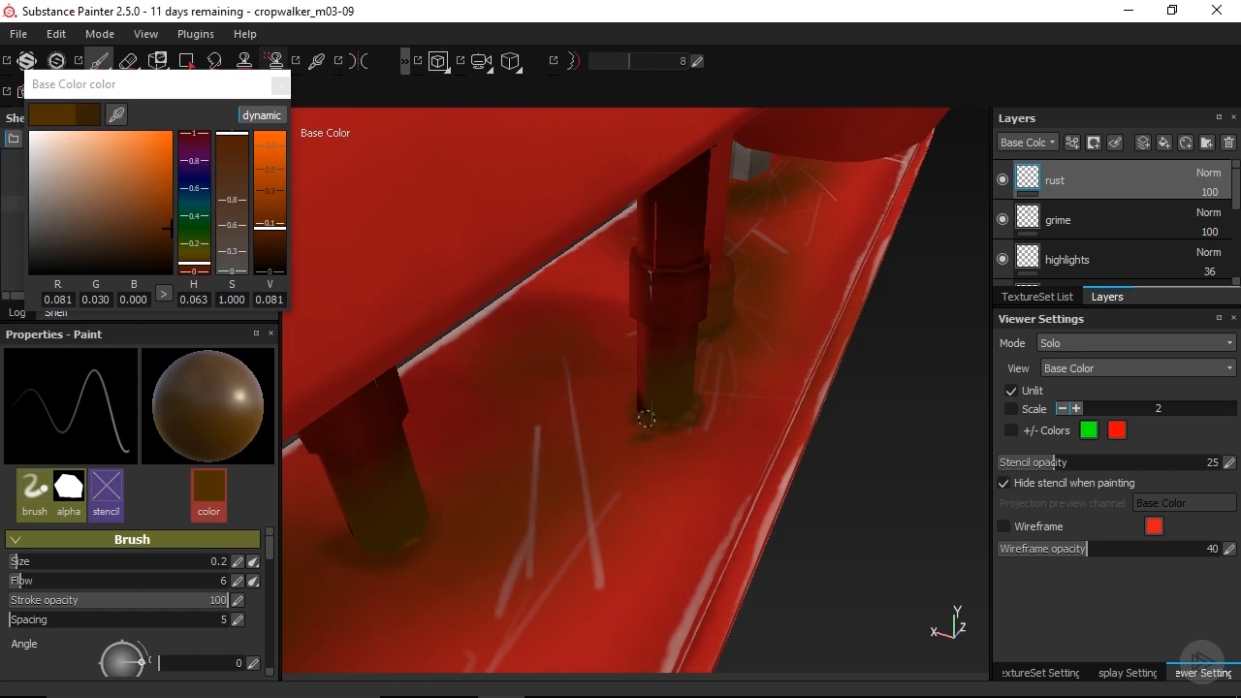
pyautogui.keyDown('alt'); pyautogui.moveTo(699, 428); pyautogui.dragTo(679, 390); pyautogui.keyUp('alt')
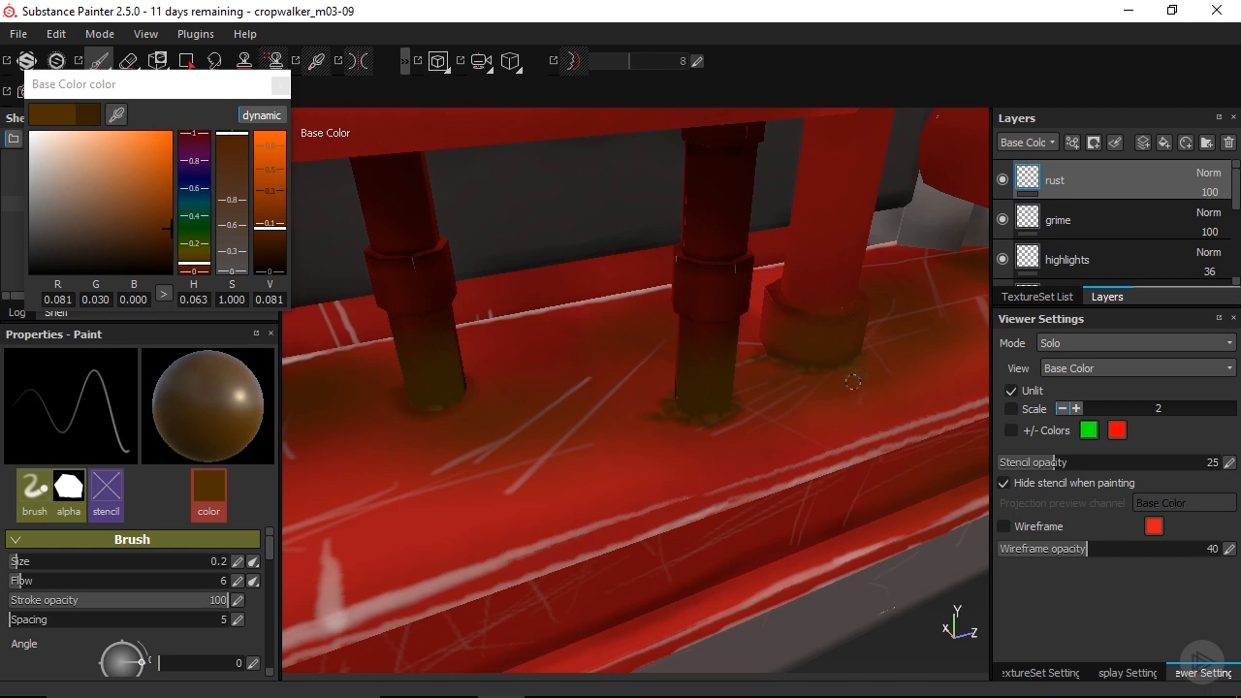
# - Layer rust specks around the pipe bases with hue 0.049, using a bright value of 0.169 and a dark value of 0.019
pyautogui.moveTo(196, 264); pyautogui.dragTo(198, 273)
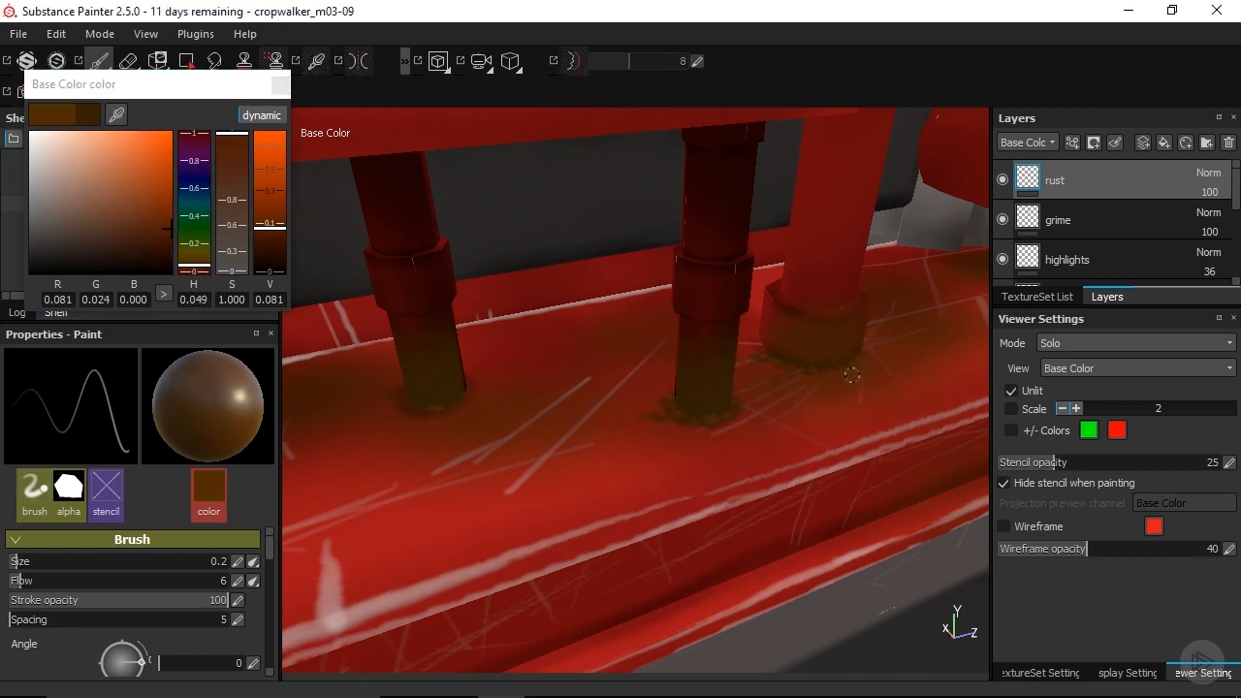
pyautogui.moveTo(278, 231); pyautogui.dragTo(276, 209)
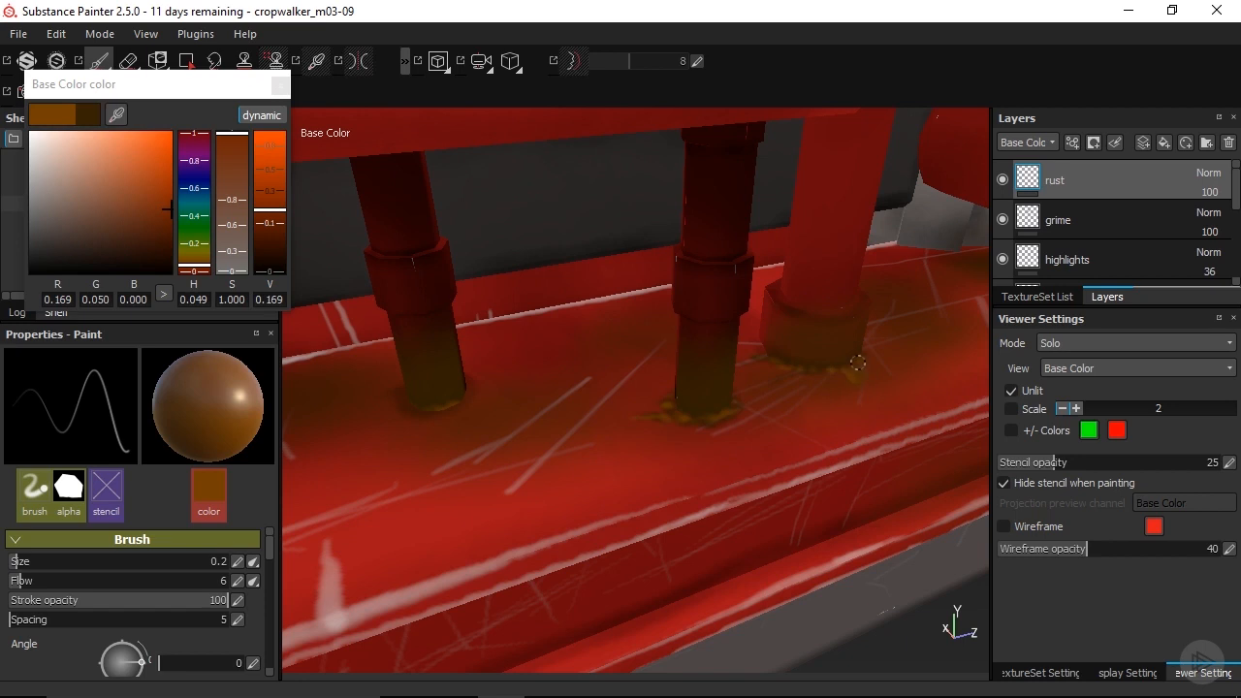
pyautogui.moveTo(272, 239); pyautogui.dragTo(275, 251)
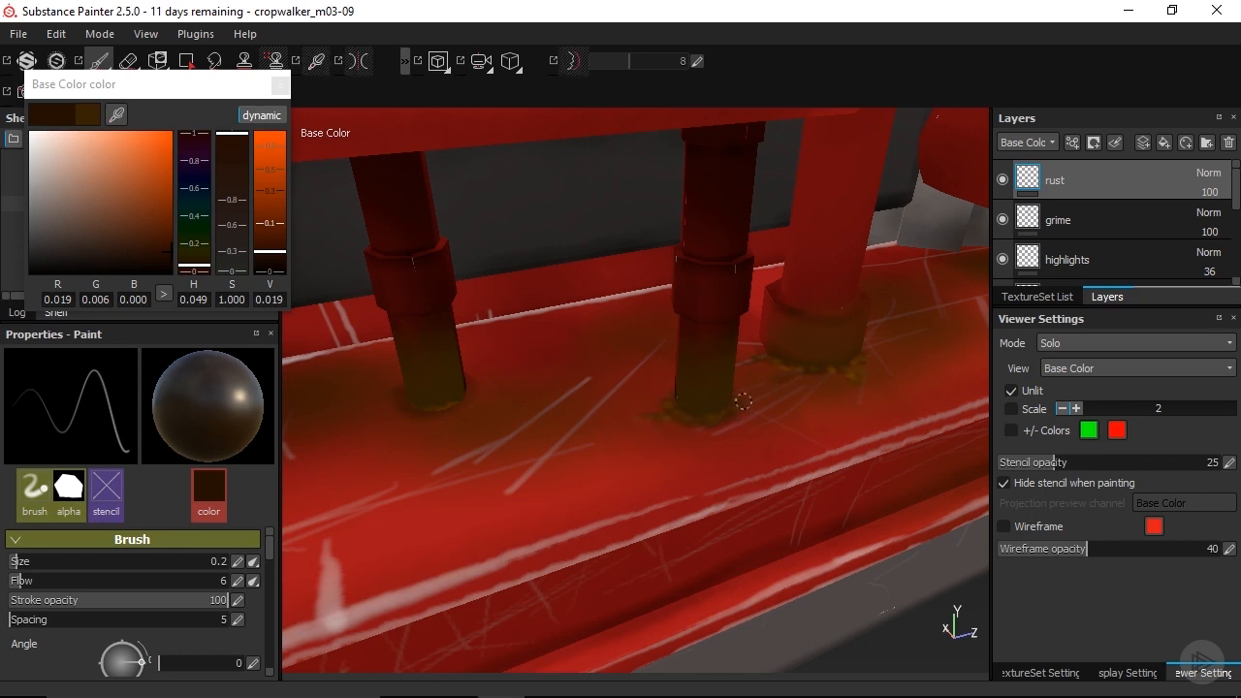
pyautogui.keyDown('alt'); pyautogui.moveTo(773, 390); pyautogui.dragTo(791, 439); pyautogui.keyUp('alt')
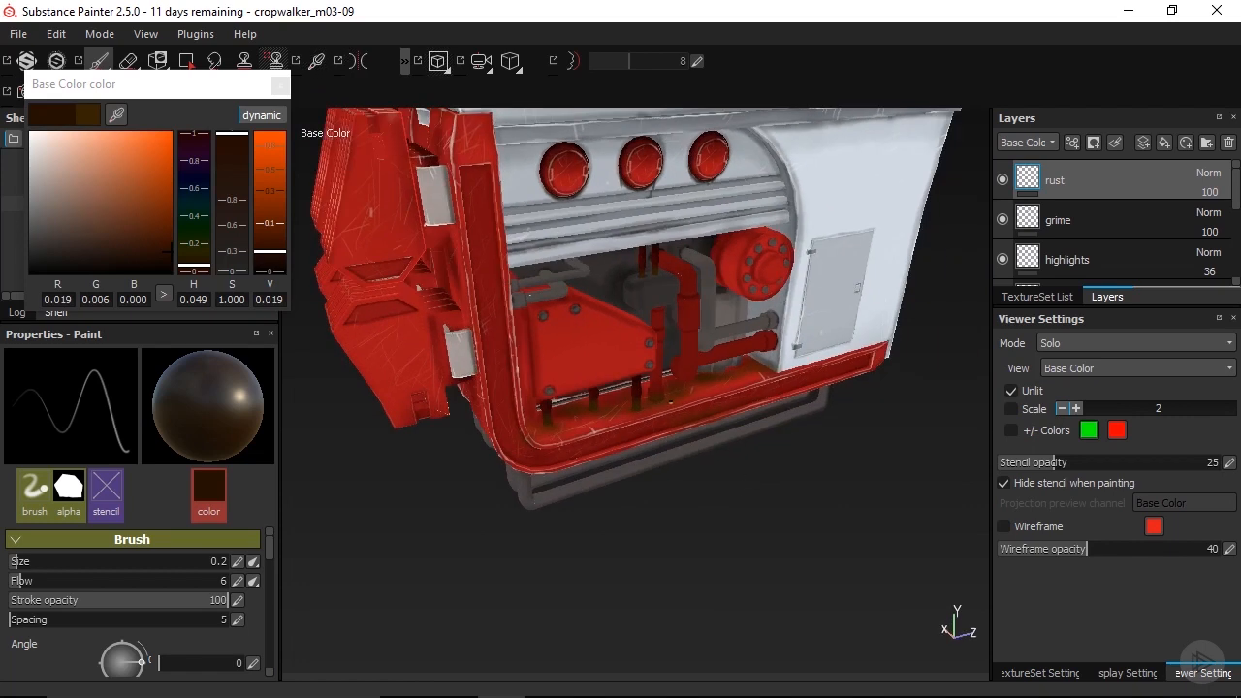
# - Examine the painted grime and rust in the engine bay, on the side panel and across the whole housing
pyautogui.keyDown('alt'); pyautogui.moveTo(738, 438); pyautogui.dragTo(592, 465); pyautogui.keyUp('alt')
pyautogui.keyDown('alt'); pyautogui.moveTo(592, 465); pyautogui.dragTo(679, 325, button='right'); pyautogui.keyUp('alt')
pyautogui.keyDown('alt'); pyautogui.moveTo(678, 325); pyautogui.dragTo(639, 458, button='middle'); pyautogui.keyUp('alt')
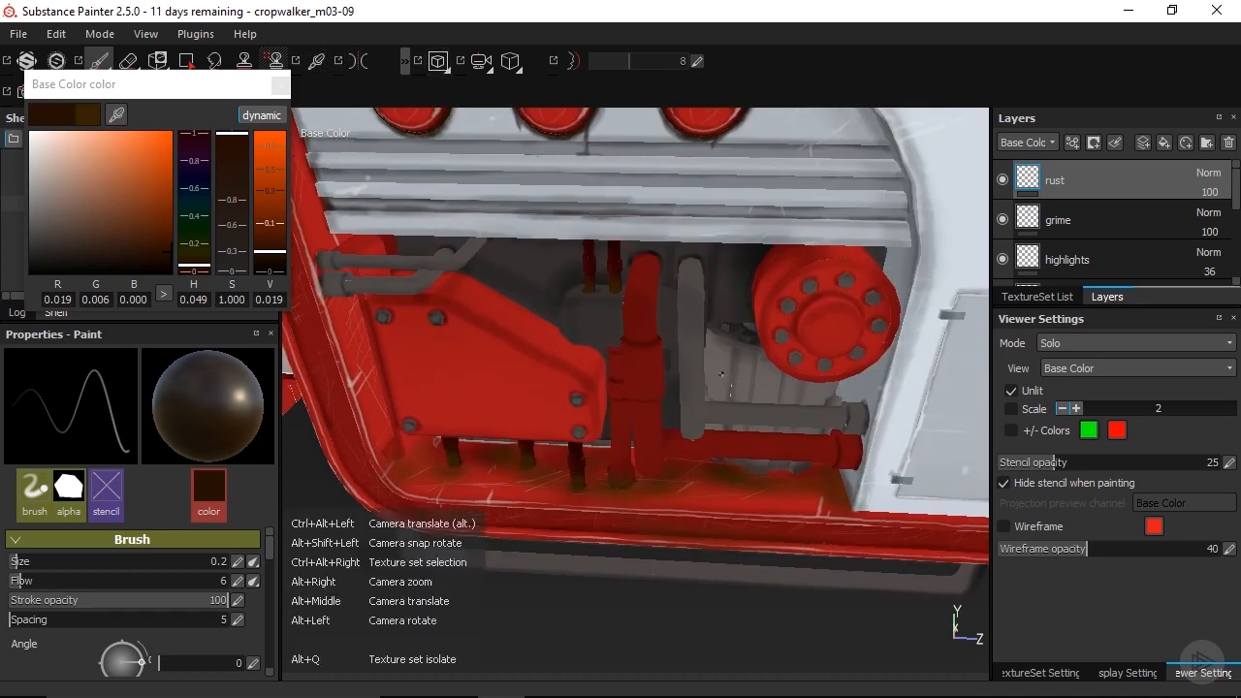
pyautogui.keyDown('alt'); pyautogui.moveTo(801, 435); pyautogui.dragTo(573, 364, button='right'); pyautogui.keyUp('alt')
pyautogui.keyDown('alt'); pyautogui.moveTo(729, 337); pyautogui.dragTo(758, 420, button='middle'); pyautogui.keyUp('alt')
pyautogui.keyDown('alt'); pyautogui.moveTo(758, 420); pyautogui.dragTo(659, 393, button='right'); pyautogui.keyUp('alt')
pyautogui.keyDown('alt'); pyautogui.moveTo(741, 389); pyautogui.dragTo(620, 440, button='middle'); pyautogui.keyUp('alt')
pyautogui.moveTo(799, 441)
pyautogui.keyDown('alt'); pyautogui.mouseDown()
pyautogui.moveTo(715, 468)
pyautogui.moveTo(563, 417)
pyautogui.moveTo(800, 471)
pyautogui.moveTo(709, 507)
pyautogui.moveTo(578, 458)
pyautogui.moveTo(797, 469)
pyautogui.moveTo(800, 457)
pyautogui.mouseUp(); pyautogui.keyUp('alt')
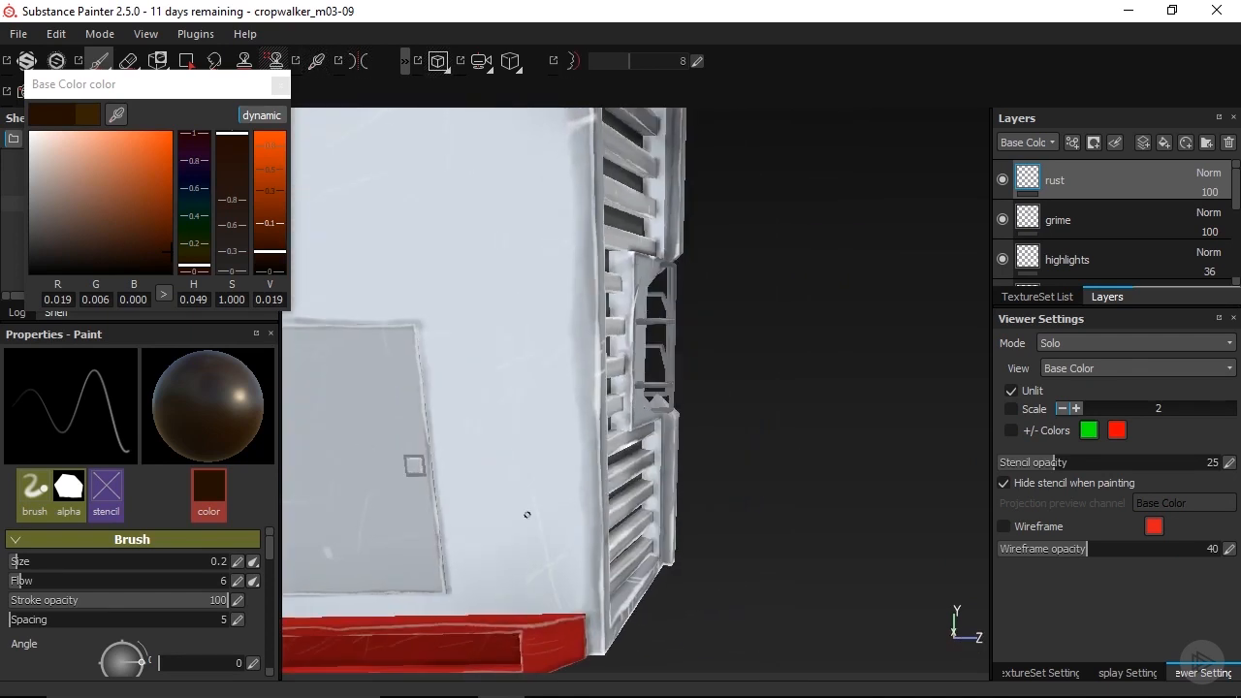
pyautogui.keyDown('alt'); pyautogui.moveTo(542, 506); pyautogui.dragTo(743, 445); pyautogui.keyUp('alt')
pyautogui.keyDown('alt'); pyautogui.moveTo(743, 446); pyautogui.dragTo(871, 350, button='middle'); pyautogui.keyUp('alt')
pyautogui.keyDown('alt'); pyautogui.moveTo(717, 480); pyautogui.dragTo(679, 446); pyautogui.keyUp('alt')
pyautogui.keyDown('alt'); pyautogui.moveTo(673, 194); pyautogui.dragTo(984, 401, button='middle'); pyautogui.keyUp('alt')
pyautogui.keyDown('alt'); pyautogui.moveTo(827, 496); pyautogui.dragTo(865, 382, button='middle'); pyautogui.keyUp('alt')
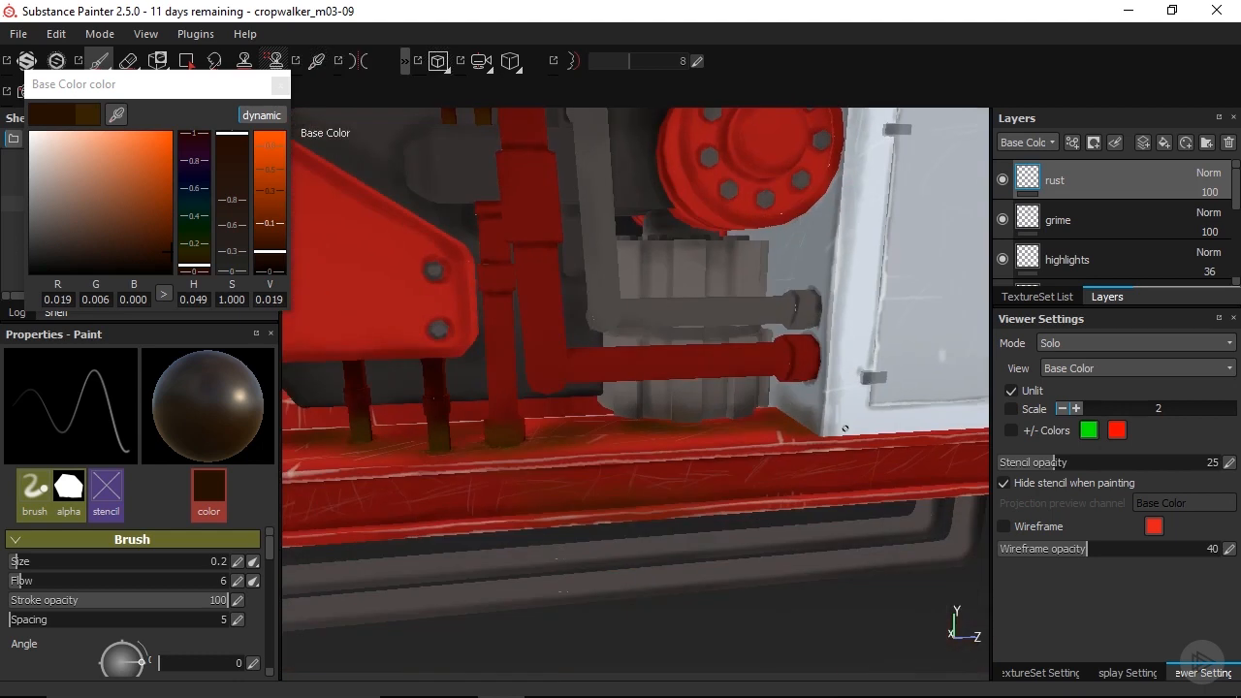
pyautogui.keyDown('alt'); pyautogui.moveTo(469, 492); pyautogui.dragTo(591, 433); pyautogui.keyUp('alt')
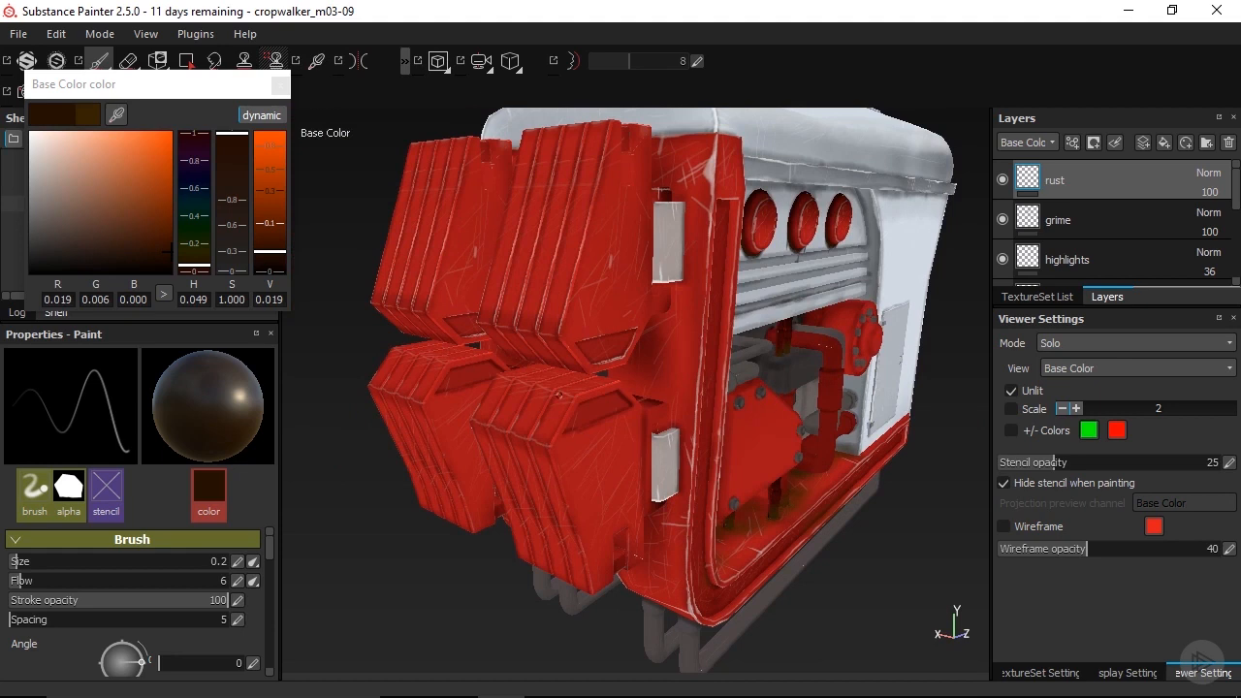
pyautogui.keyDown('alt'); pyautogui.moveTo(611, 496); pyautogui.dragTo(270, 569); pyautogui.keyUp('alt')
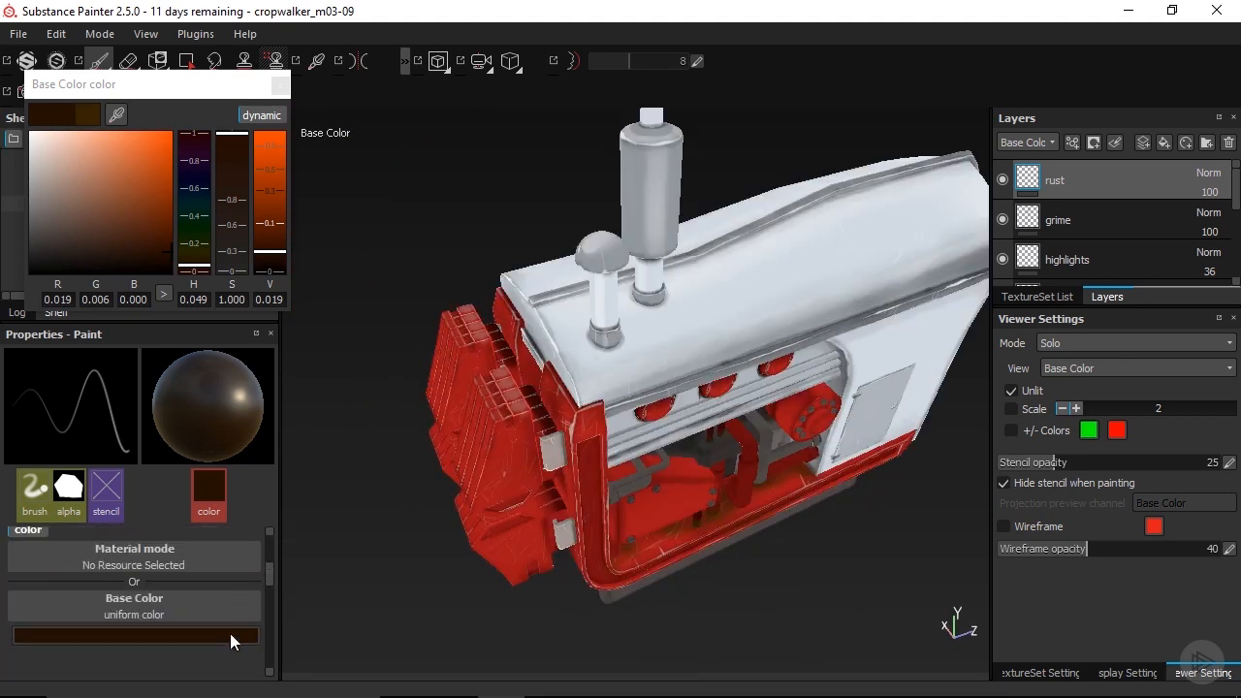
# - Set the base color to a rusty brown, RGB 0.052, 0.016, 0.002, and close the color picker
pyautogui.click(230, 639)
pyautogui.click(221, 640)
pyautogui.click(143, 240)
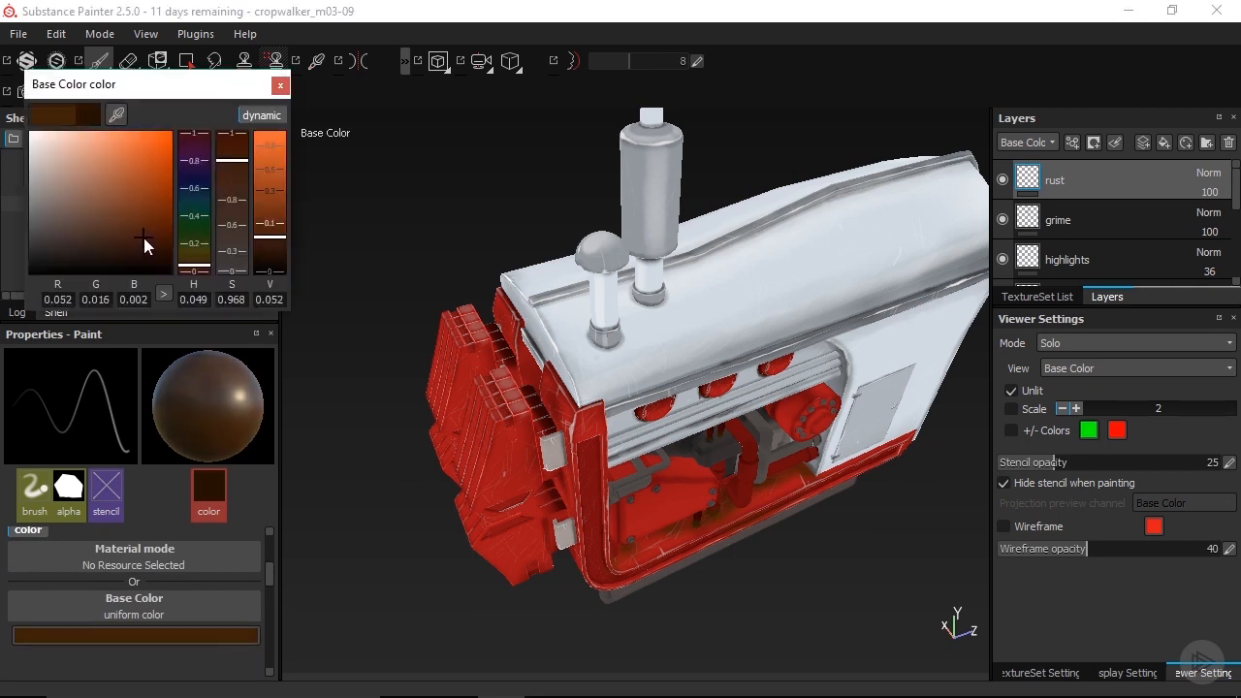
pyautogui.click(280, 86)
# - Turn off pen pressure for the brush size and enlarge the brush to 4.65
pyautogui.moveTo(269, 572); pyautogui.dragTo(272, 493)
pyautogui.click(252, 562)
pyautogui.click(312, 581)
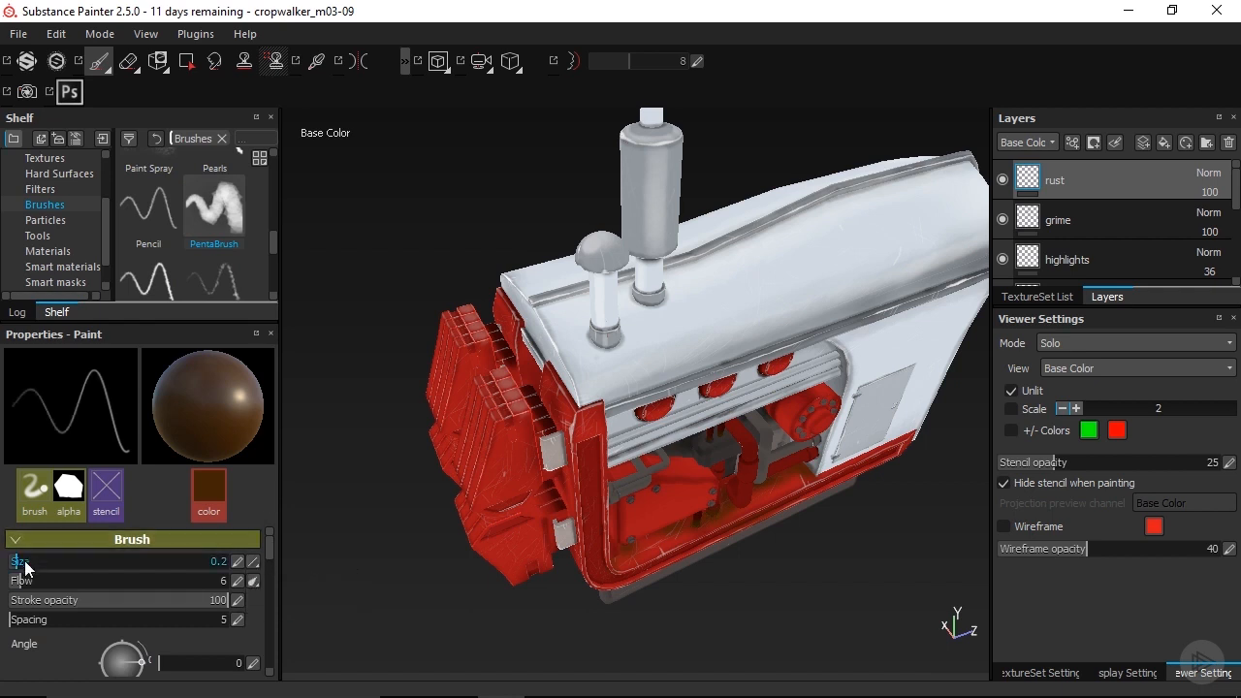
pyautogui.moveTo(28, 561); pyautogui.dragTo(36, 562)
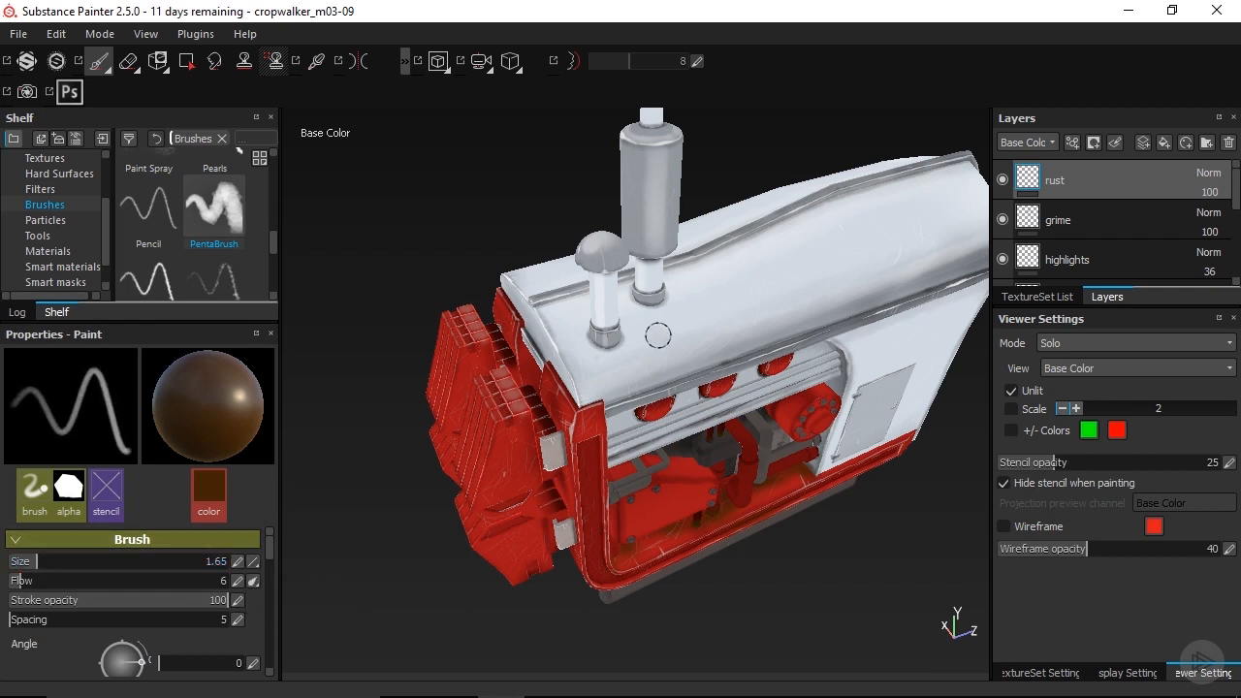
pyautogui.moveTo(52, 566); pyautogui.dragTo(56, 566)
# - Paint broad, soft rust patches on the lower red frame where the gray bars attach beneath the ribbed blocks
pyautogui.keyDown('alt'); pyautogui.moveTo(710, 402); pyautogui.dragTo(657, 426); pyautogui.keyUp('alt')
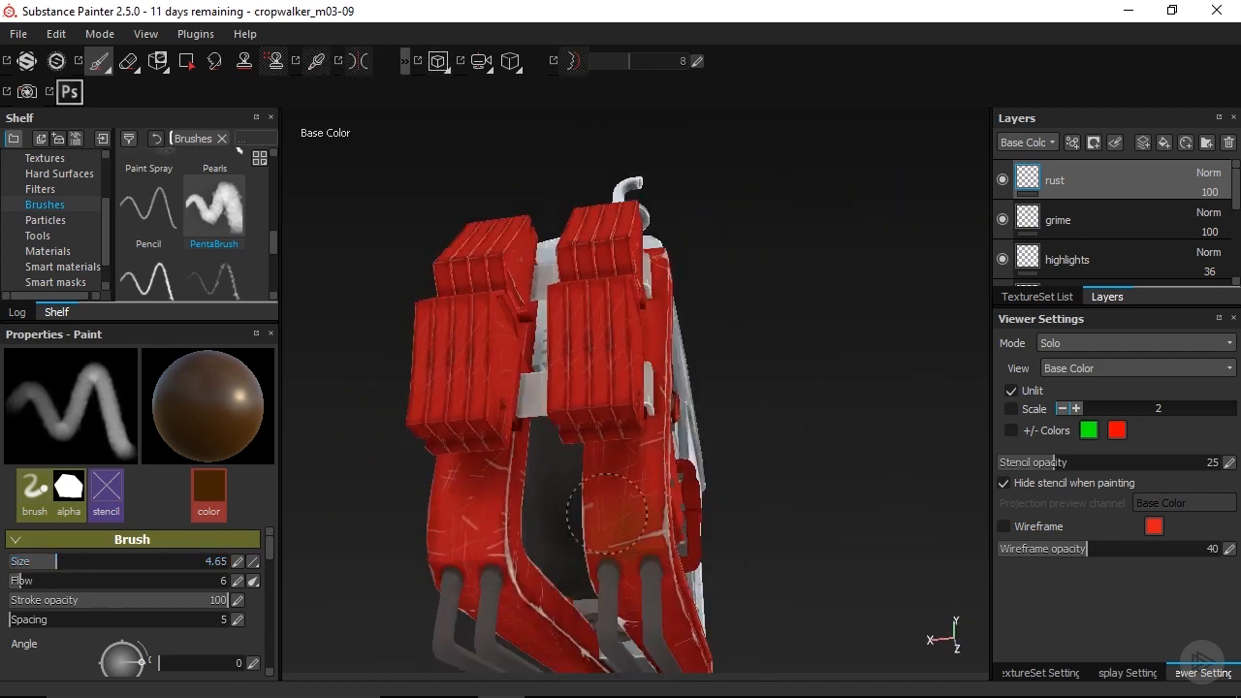
pyautogui.moveTo(628, 576)
pyautogui.keyDown('alt'); pyautogui.mouseDown()
pyautogui.moveTo(737, 435)
pyautogui.moveTo(605, 504)
pyautogui.mouseUp(); pyautogui.keyUp('alt')
pyautogui.moveTo(698, 495)
pyautogui.keyDown('alt'); pyautogui.mouseDown()
pyautogui.moveTo(657, 487)
pyautogui.moveTo(653, 416)
pyautogui.moveTo(665, 498)
pyautogui.moveTo(596, 441)
pyautogui.mouseUp(); pyautogui.keyUp('alt')
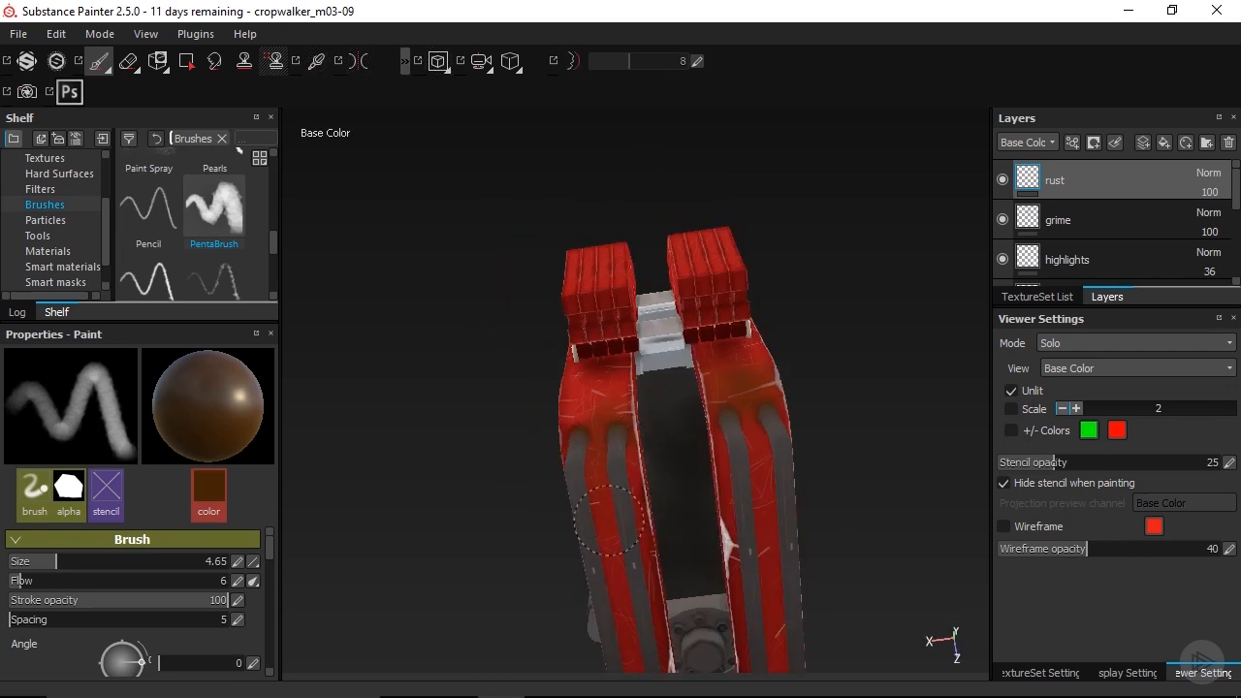
# - Examine the rust on the frame's underside, then check the side panel, front grille, hood and ribbed blocks for wear
pyautogui.moveTo(635, 573)
pyautogui.keyDown('alt'); pyautogui.mouseDown()
pyautogui.moveTo(665, 388)
pyautogui.moveTo(659, 475)
pyautogui.mouseUp(); pyautogui.keyUp('alt')
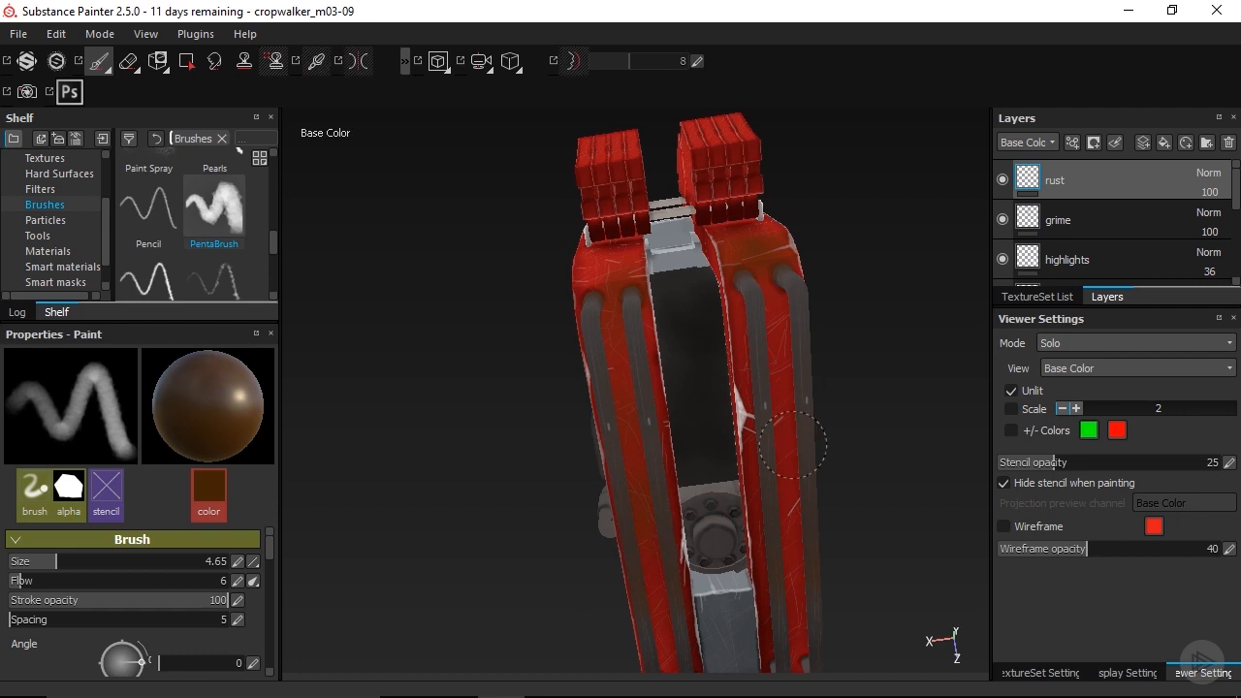
pyautogui.moveTo(759, 505)
pyautogui.keyDown('alt'); pyautogui.mouseDown()
pyautogui.moveTo(830, 448)
pyautogui.moveTo(817, 394)
pyautogui.mouseUp(); pyautogui.keyUp('alt')
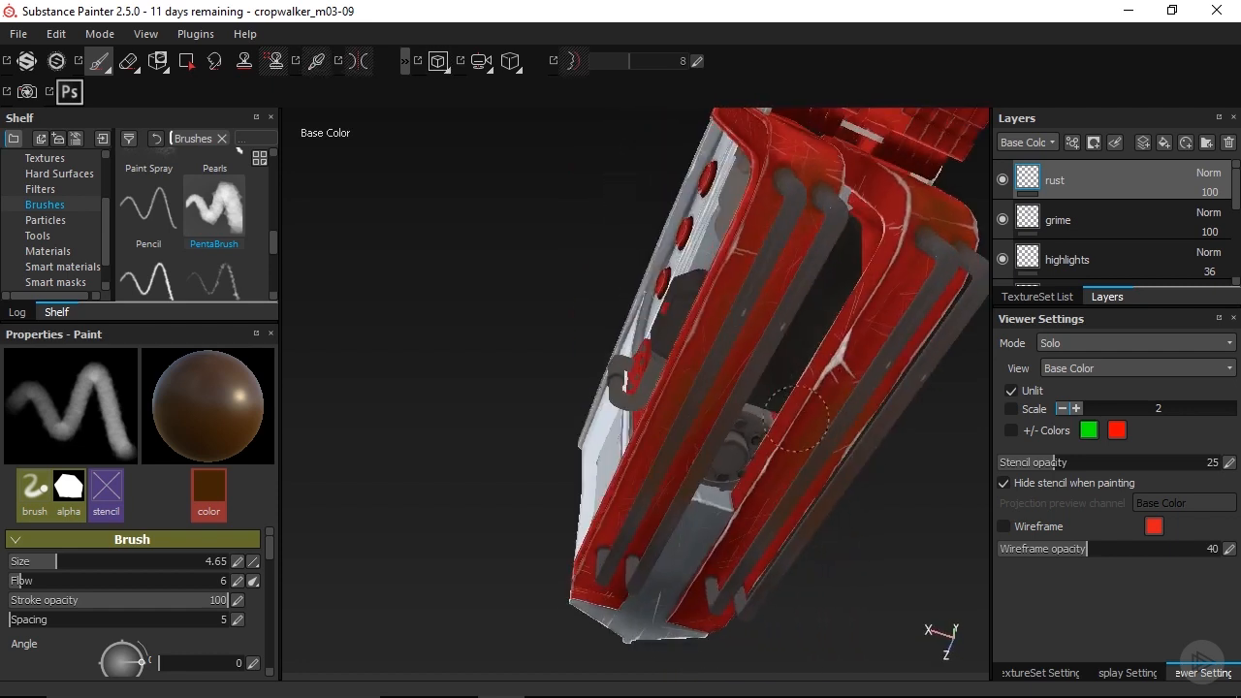
pyautogui.keyDown('alt'); pyautogui.moveTo(698, 562); pyautogui.dragTo(661, 433); pyautogui.keyUp('alt')
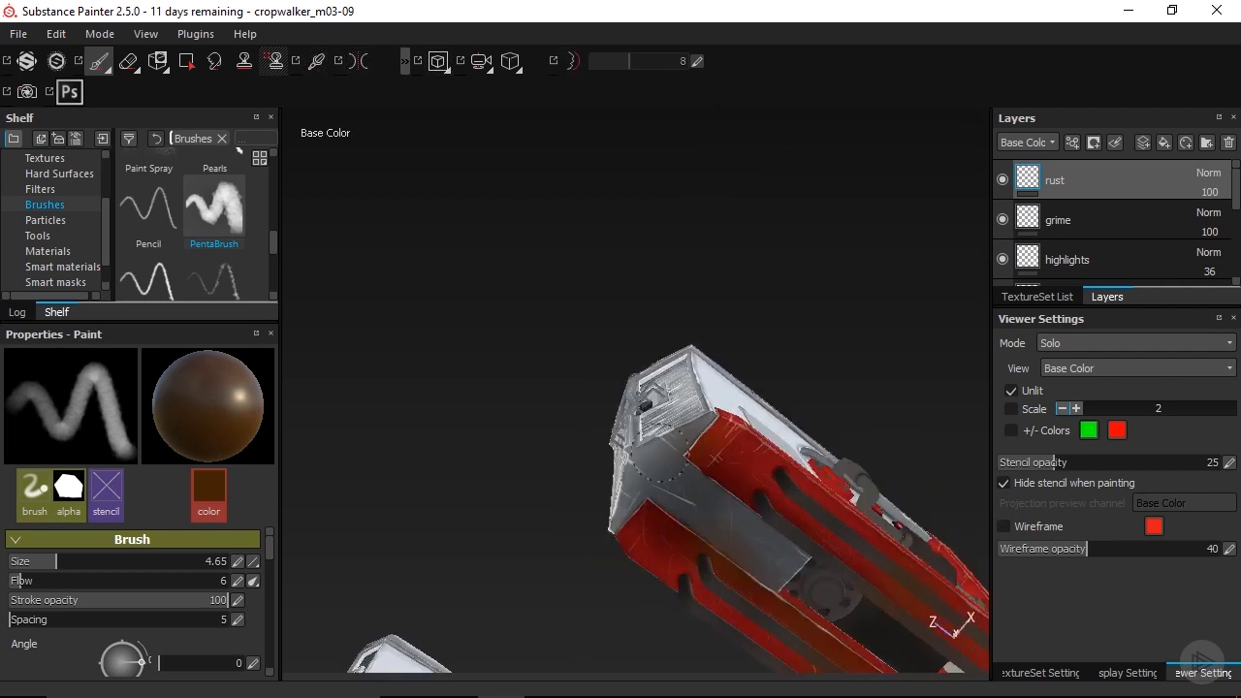
pyautogui.keyDown('alt'); pyautogui.moveTo(698, 537); pyautogui.dragTo(704, 471); pyautogui.keyUp('alt')
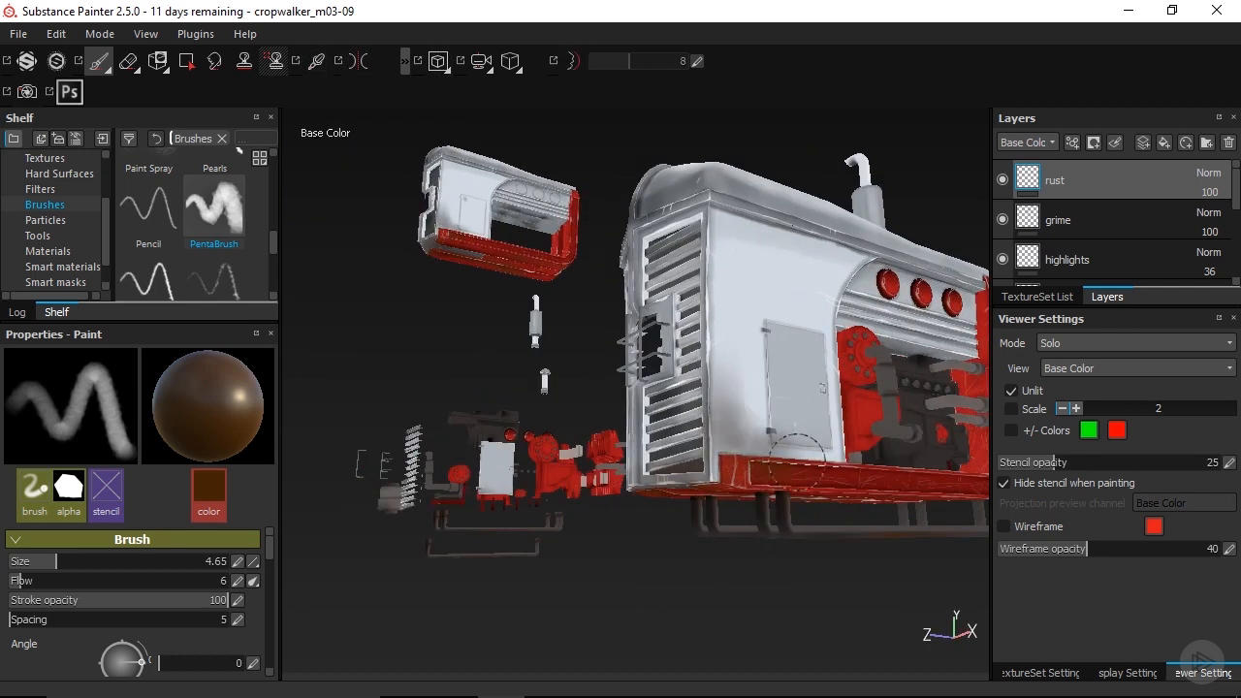
pyautogui.scroll(2, 810, 451)
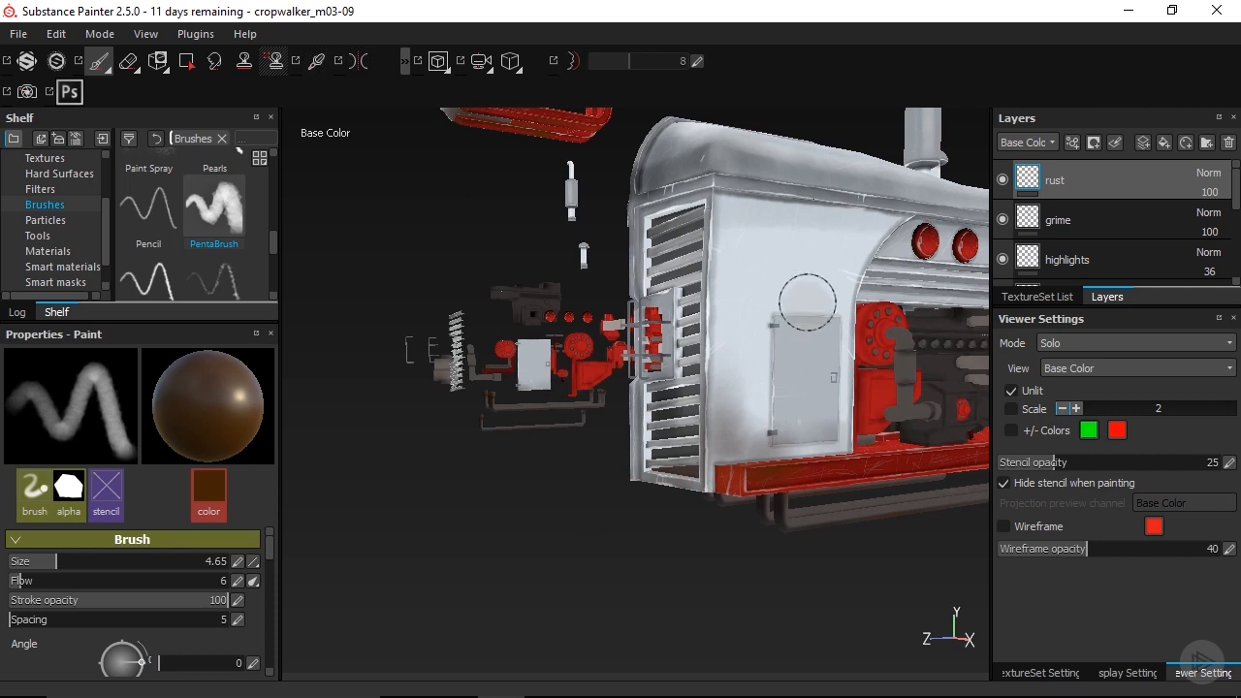
pyautogui.keyDown('alt'); pyautogui.moveTo(919, 271); pyautogui.dragTo(721, 215); pyautogui.keyUp('alt')
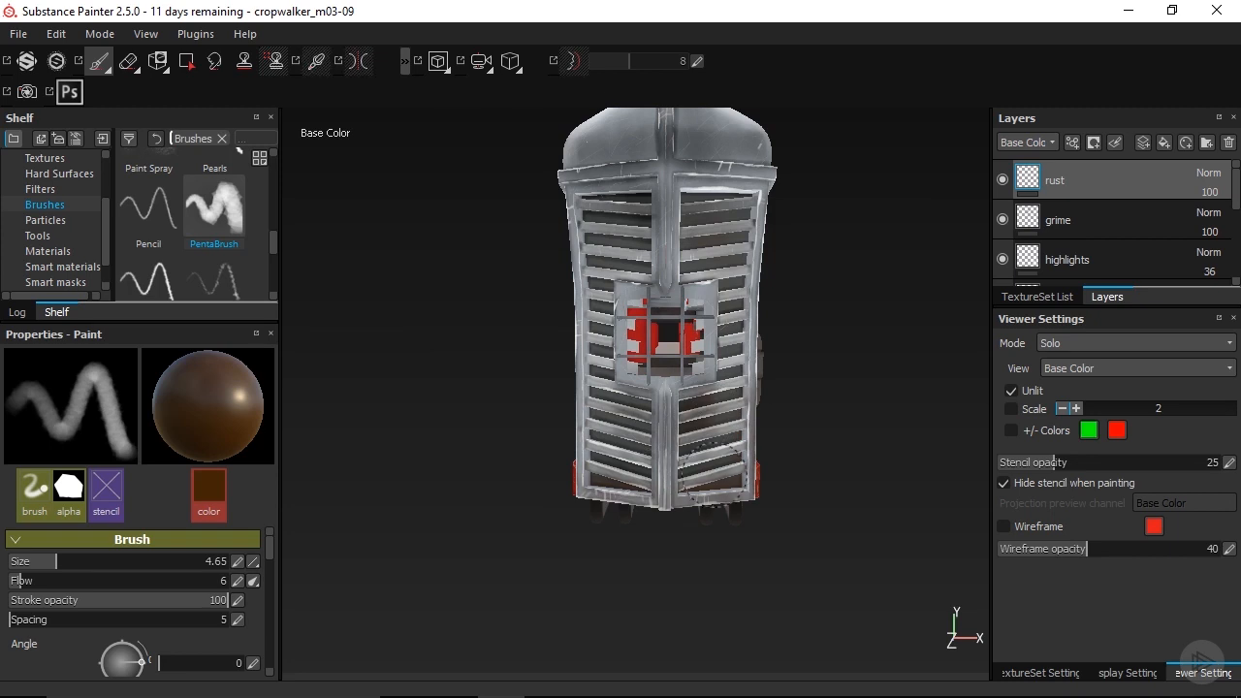
pyautogui.keyDown('alt'); pyautogui.moveTo(610, 299); pyautogui.dragTo(700, 303); pyautogui.keyUp('alt')
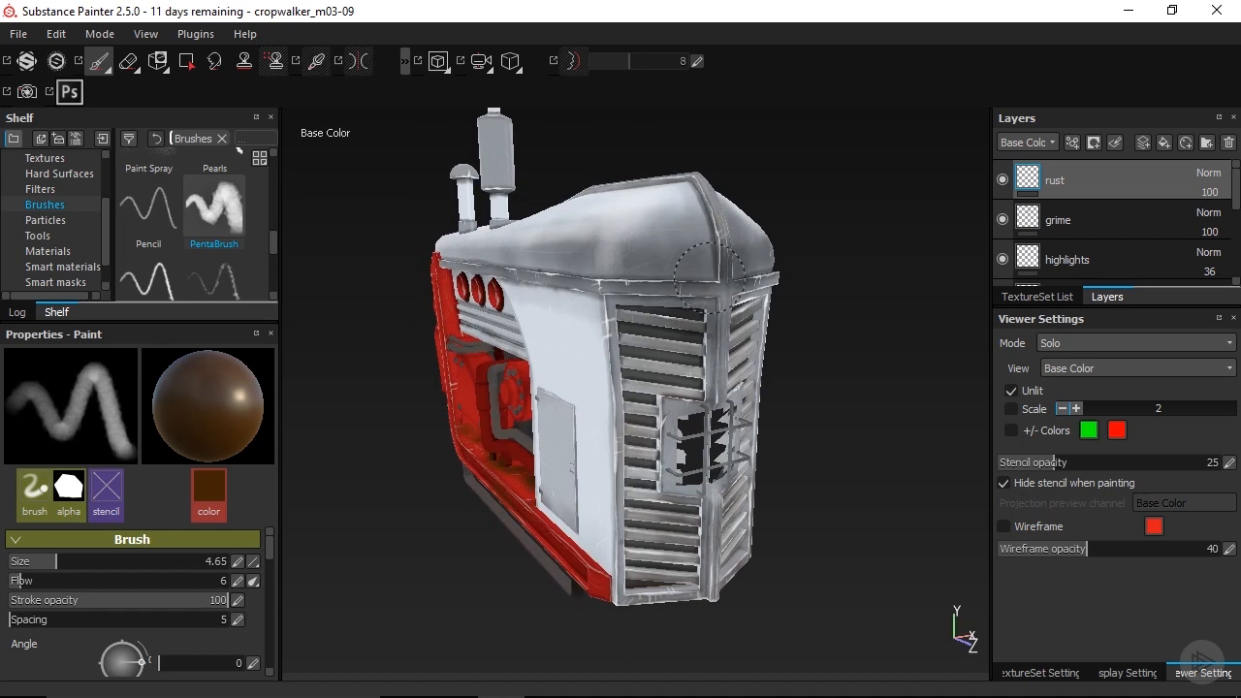
pyautogui.keyDown('alt'); pyautogui.moveTo(824, 291); pyautogui.dragTo(595, 277); pyautogui.keyUp('alt')
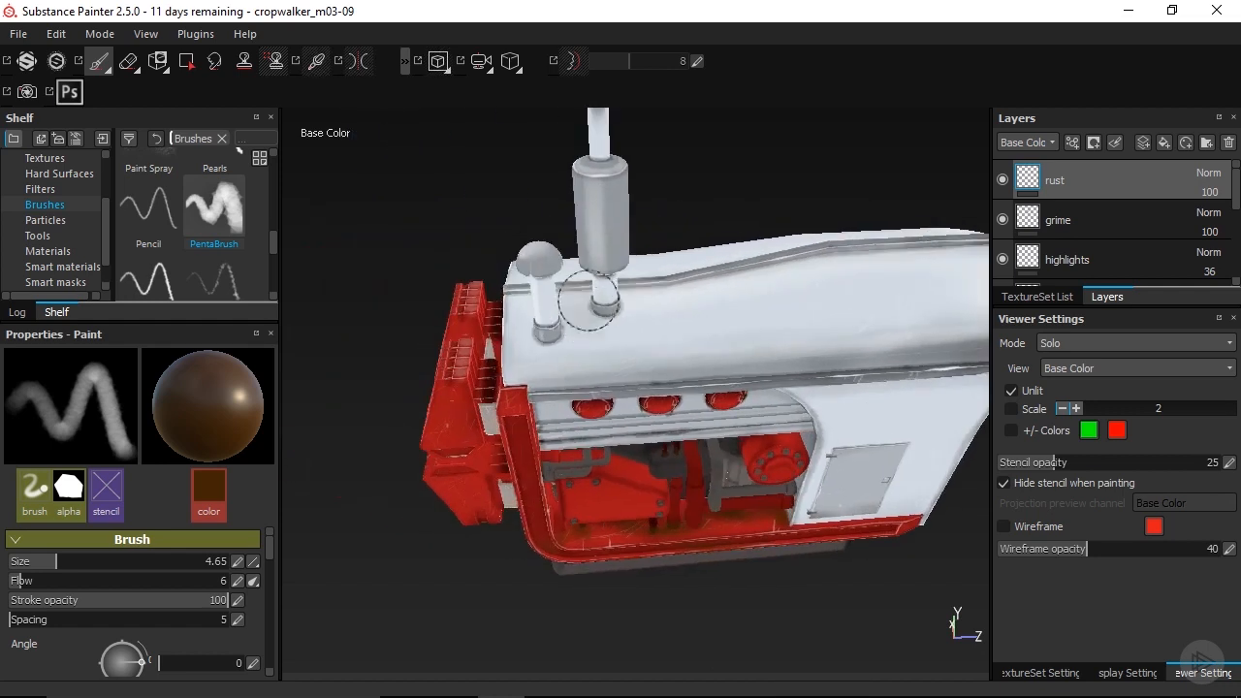
pyautogui.keyDown('alt'); pyautogui.moveTo(540, 385); pyautogui.dragTo(643, 361); pyautogui.keyUp('alt')
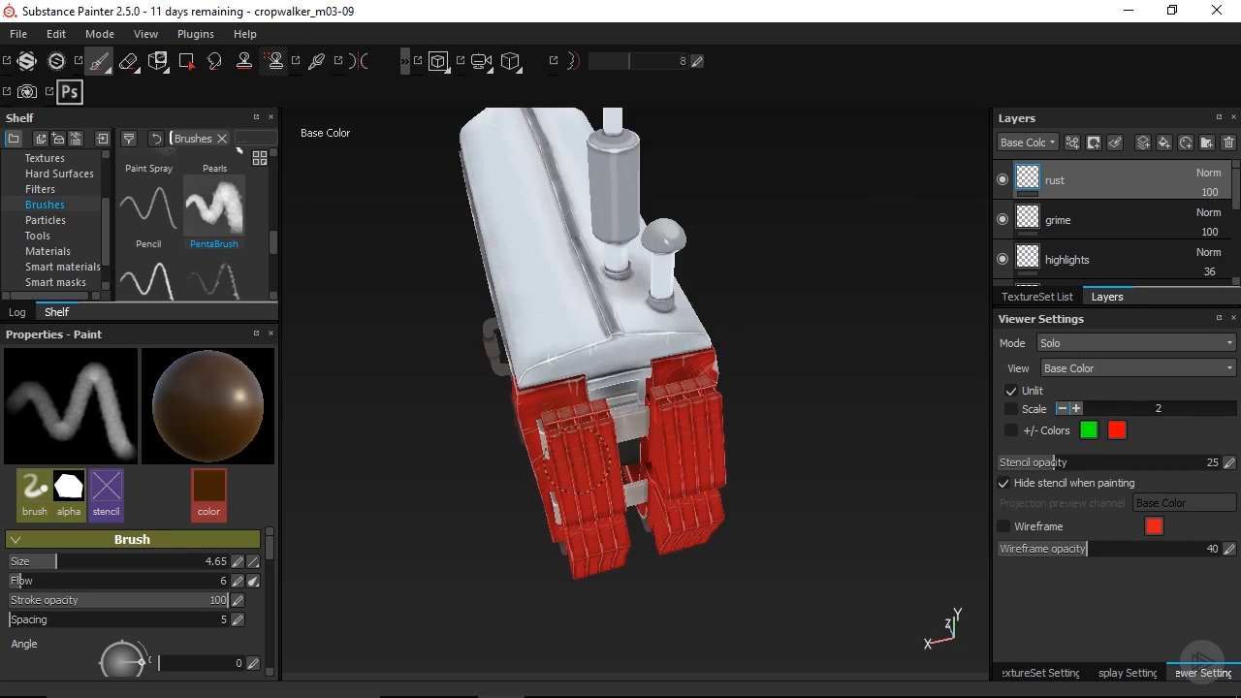
pyautogui.keyDown('alt'); pyautogui.moveTo(593, 524); pyautogui.dragTo(756, 455); pyautogui.keyUp('alt')
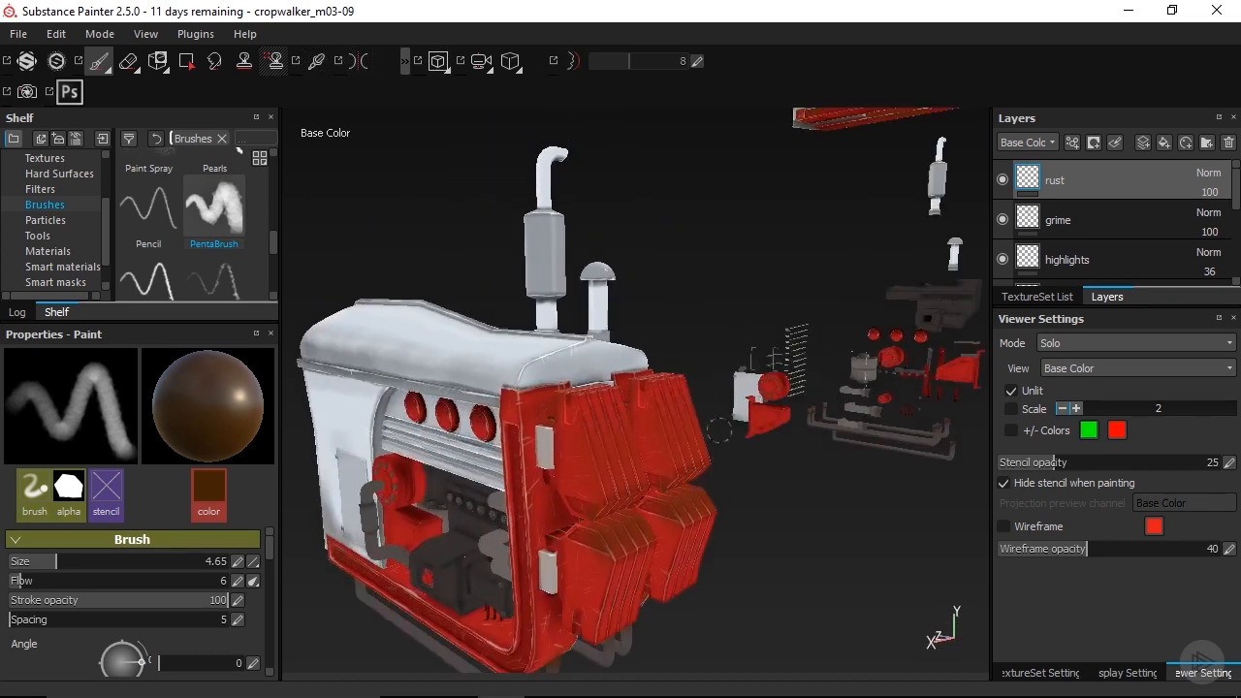
# - Examine the rust along the lower red side frame and on its underside around the gray pipes
pyautogui.keyDown('alt'); pyautogui.moveTo(726, 530); pyautogui.dragTo(727, 567); pyautogui.keyUp('alt')
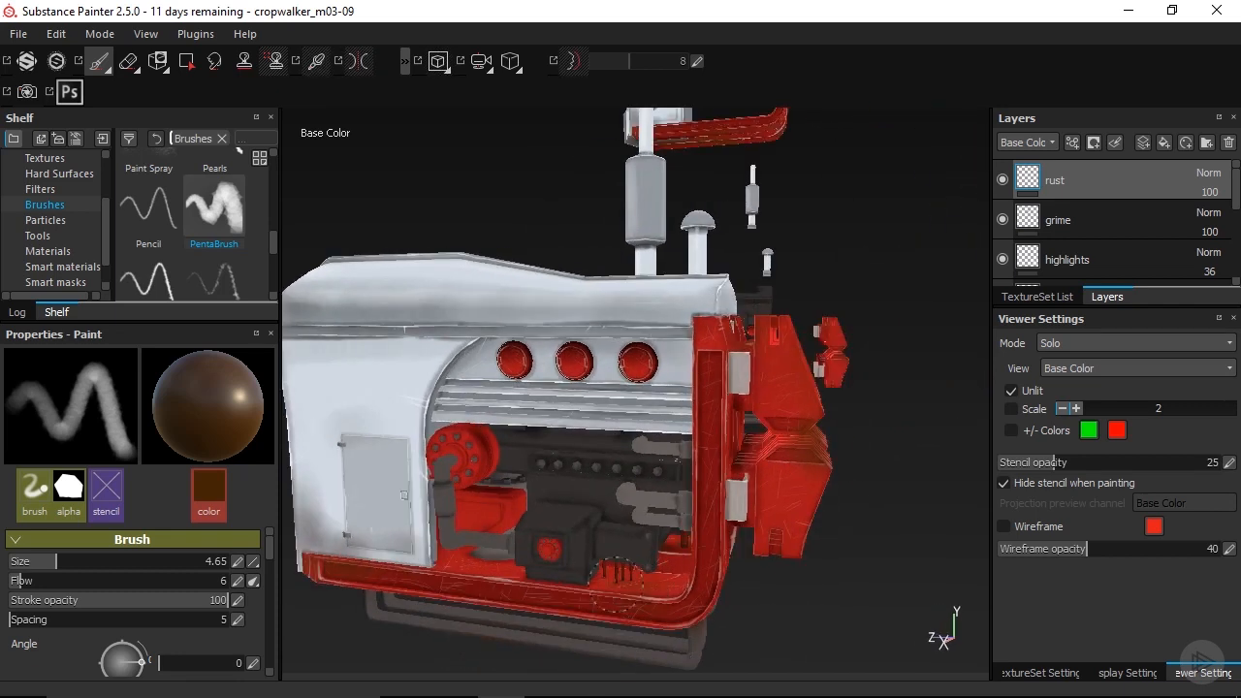
pyautogui.keyDown('alt'); pyautogui.moveTo(628, 567); pyautogui.dragTo(834, 543); pyautogui.keyUp('alt')
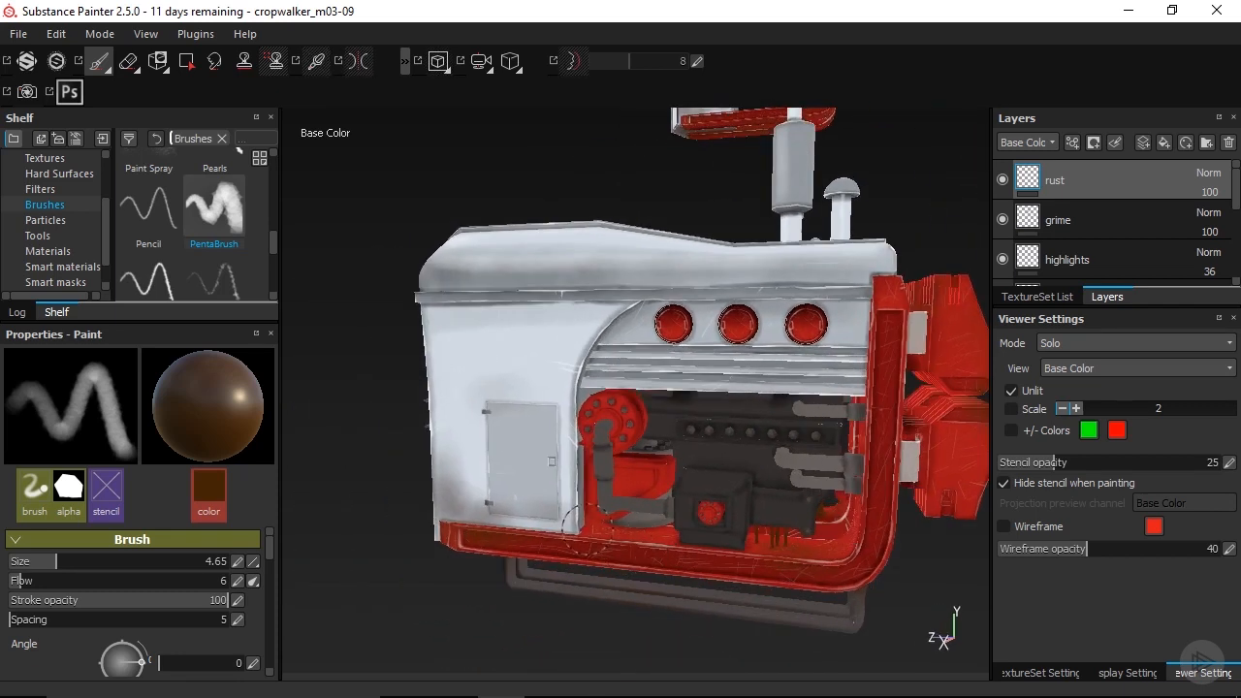
pyautogui.keyDown('alt'); pyautogui.moveTo(588, 530); pyautogui.dragTo(801, 494); pyautogui.keyUp('alt')
pyautogui.keyDown('alt'); pyautogui.moveTo(795, 504); pyautogui.dragTo(834, 548, button='right'); pyautogui.keyUp('alt')
pyautogui.keyDown('alt'); pyautogui.moveTo(771, 523); pyautogui.dragTo(794, 428, button='middle'); pyautogui.keyUp('alt')
pyautogui.moveTo(793, 429)
pyautogui.keyDown('alt'); pyautogui.mouseDown()
pyautogui.moveTo(770, 471)
pyautogui.moveTo(705, 369)
pyautogui.mouseUp(); pyautogui.keyUp('alt')
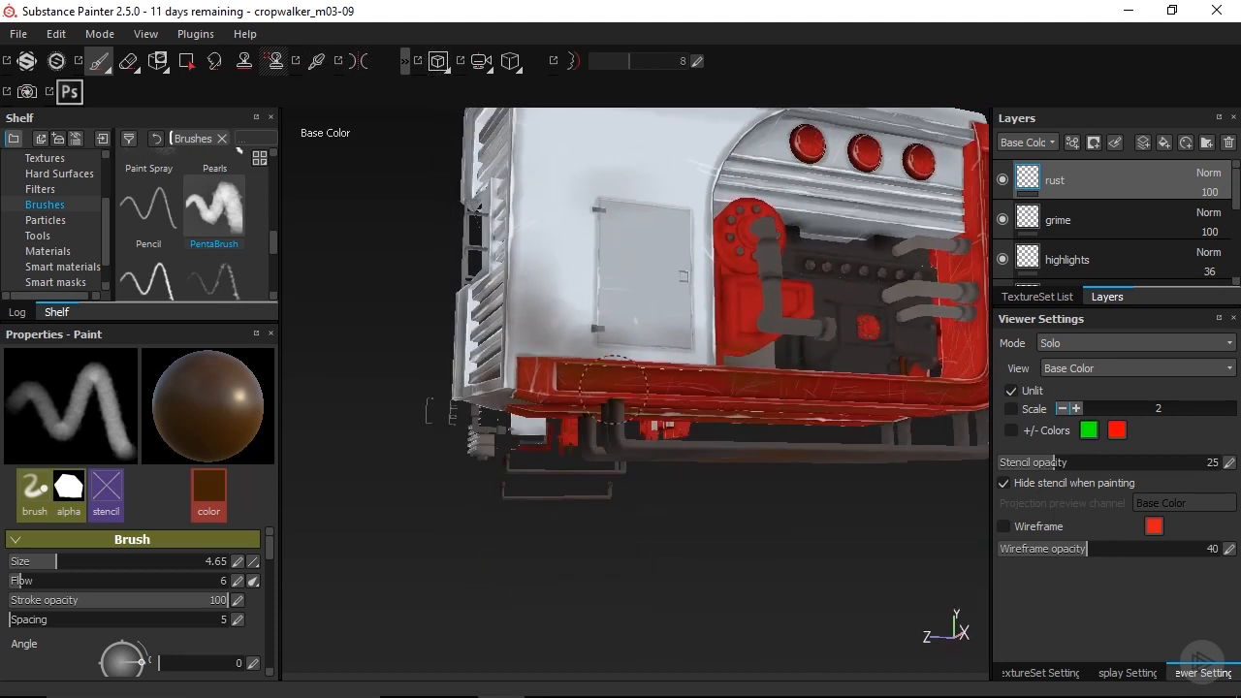
pyautogui.keyDown('alt'); pyautogui.moveTo(753, 422); pyautogui.dragTo(551, 350); pyautogui.keyUp('alt')
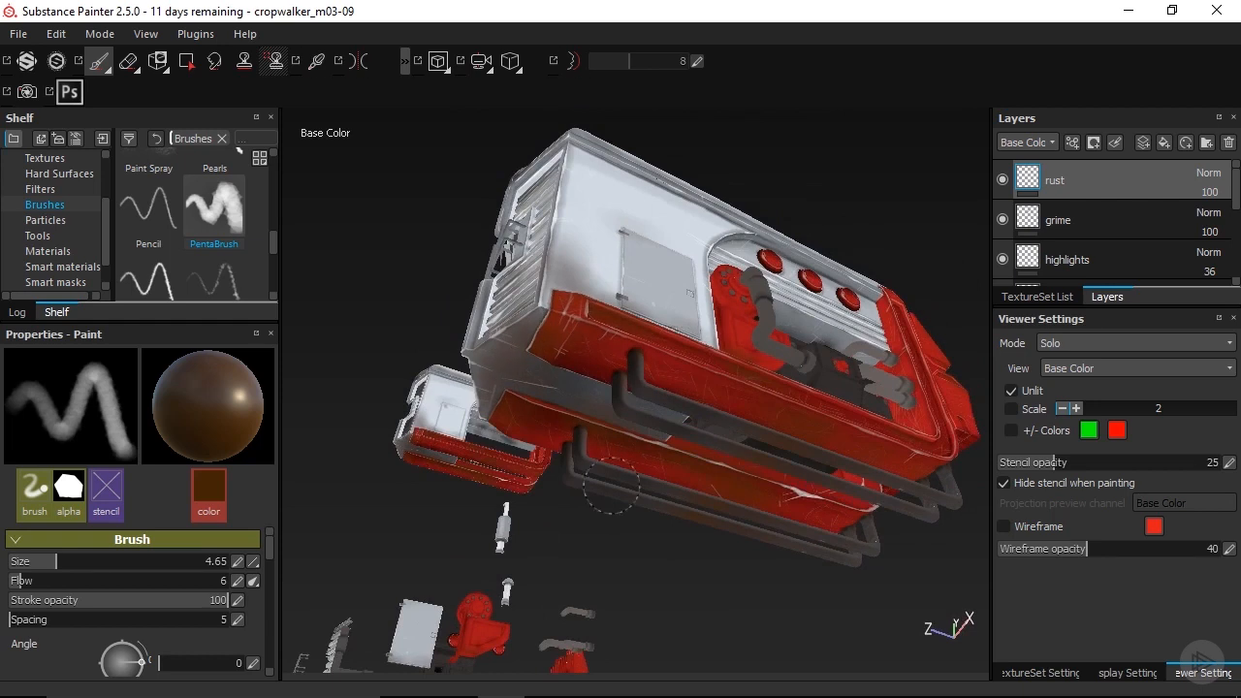
pyautogui.keyDown('alt'); pyautogui.moveTo(789, 414); pyautogui.dragTo(720, 351); pyautogui.keyUp('alt')
# - Switch to the Eraser, set its flow to 19, and make pen pressure control flow instead of size
pyautogui.click(129, 60)
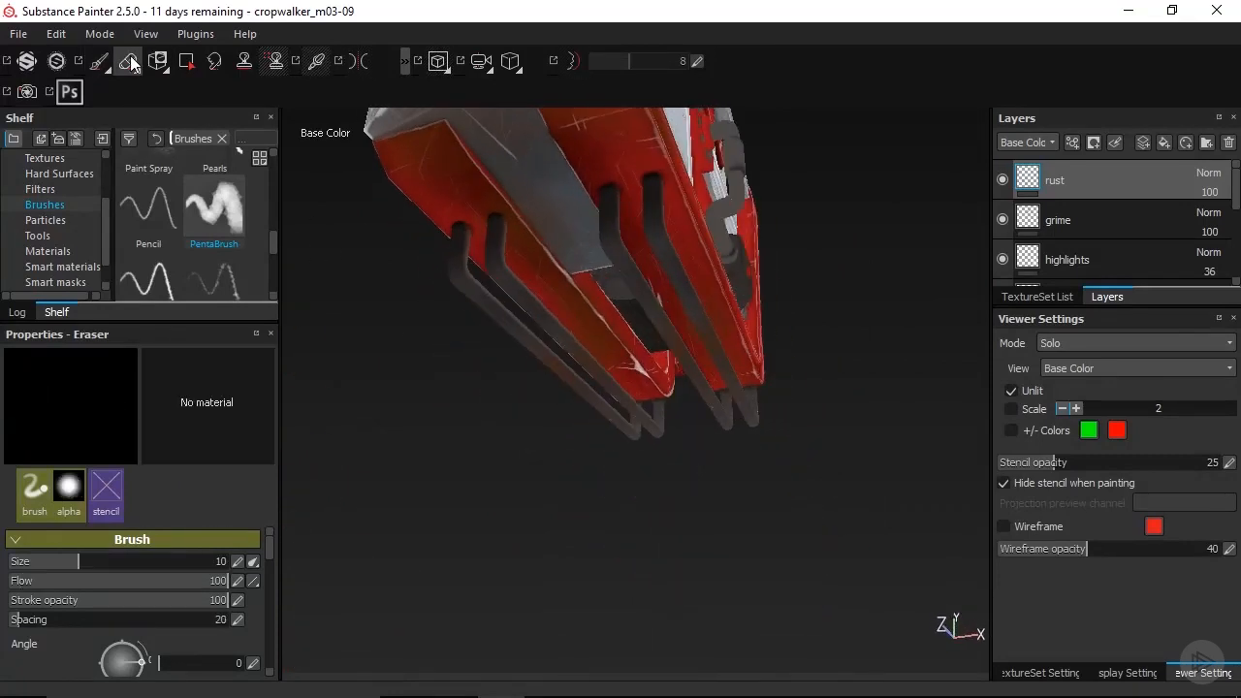
pyautogui.moveTo(705, 405)
pyautogui.keyDown('alt'); pyautogui.mouseDown()
pyautogui.moveTo(698, 346)
pyautogui.moveTo(671, 321)
pyautogui.mouseUp(); pyautogui.keyUp('alt')
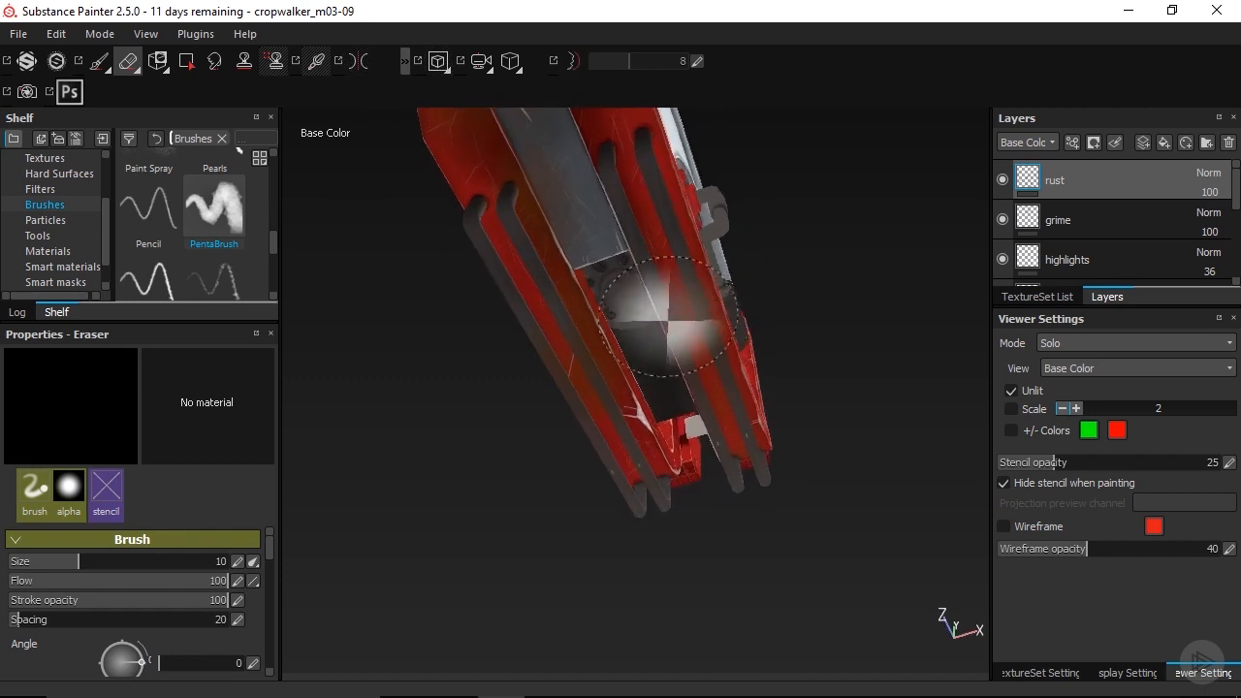
pyautogui.moveTo(225, 580); pyautogui.dragTo(47, 584)
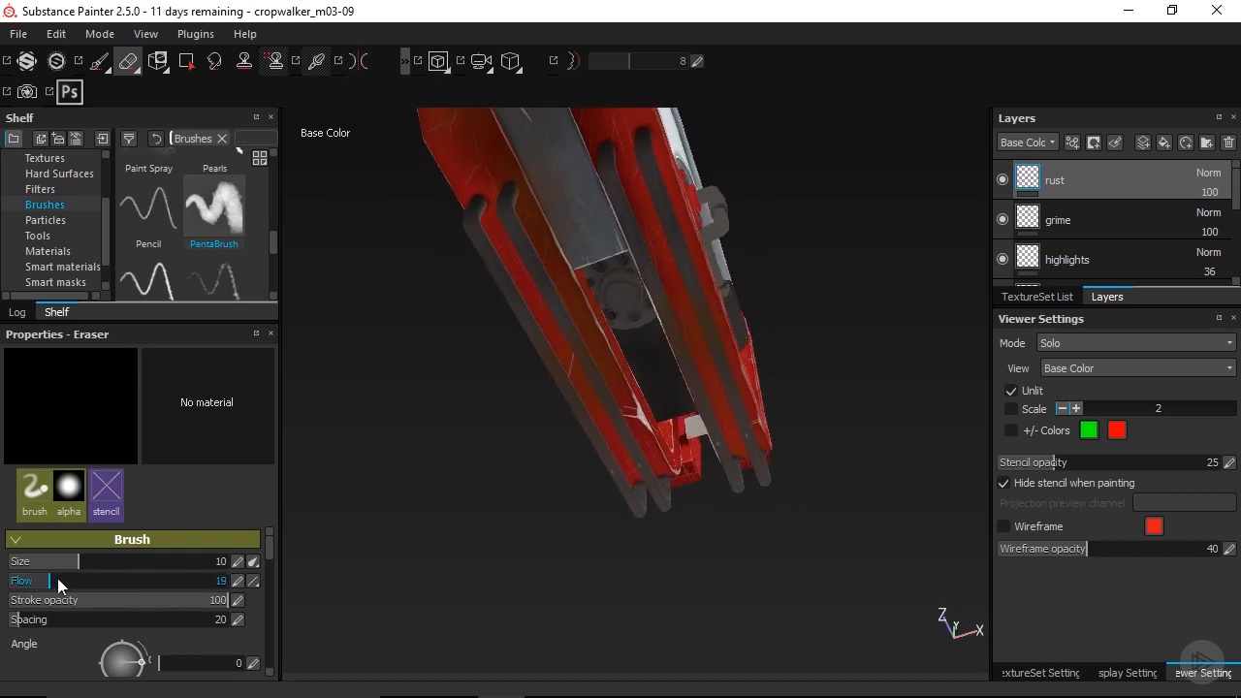
pyautogui.click(251, 562)
pyautogui.click(276, 582)
pyautogui.click(252, 580)
pyautogui.click(281, 621)
# - Lightly erase rust on the red frame's underside beside the gray pipes, and check the housing from the side
pyautogui.moveTo(700, 325)
pyautogui.mouseDown()
pyautogui.moveTo(705, 310)
pyautogui.moveTo(713, 333)
pyautogui.moveTo(701, 325)
pyautogui.mouseUp()
pyautogui.moveTo(691, 465)
pyautogui.keyDown('alt'); pyautogui.mouseDown()
pyautogui.moveTo(584, 494)
pyautogui.moveTo(581, 532)
pyautogui.moveTo(654, 476)
pyautogui.moveTo(483, 551)
pyautogui.moveTo(876, 542)
pyautogui.moveTo(717, 507)
pyautogui.moveTo(823, 456)
pyautogui.moveTo(742, 449)
pyautogui.moveTo(514, 504)
pyautogui.mouseUp(); pyautogui.keyUp('alt')
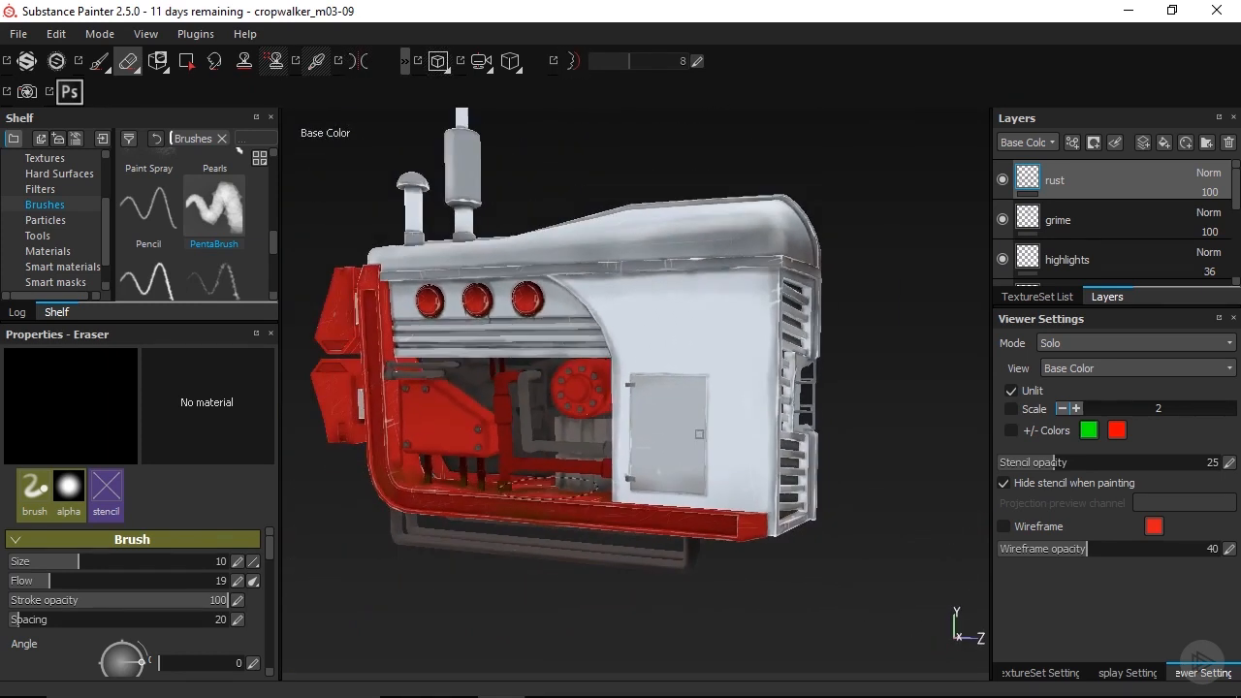